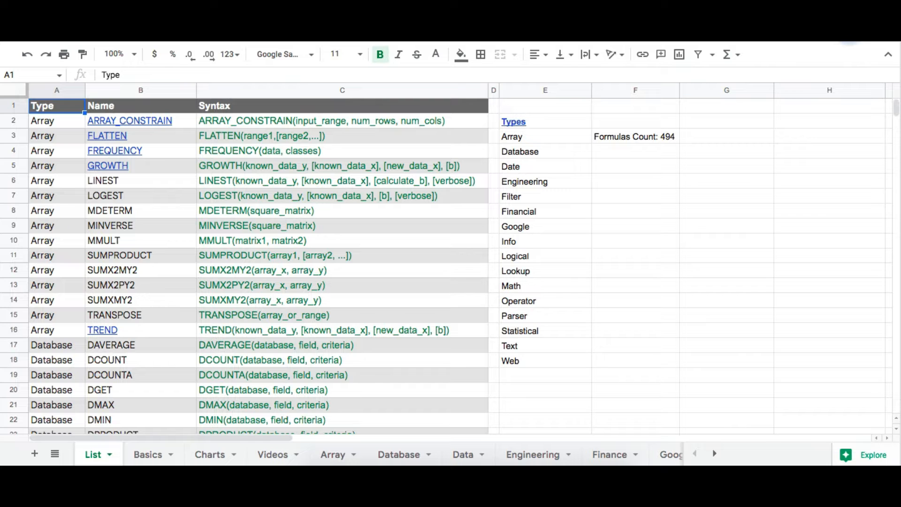
- Go to the Scatter section of the chart reference table on the Basics sheet
click(150, 455)
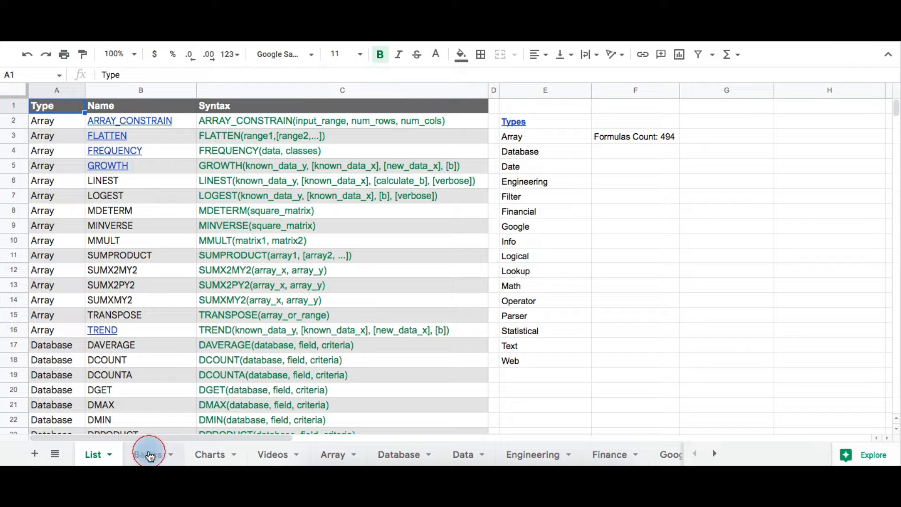
scroll(289, 323, down, 3)
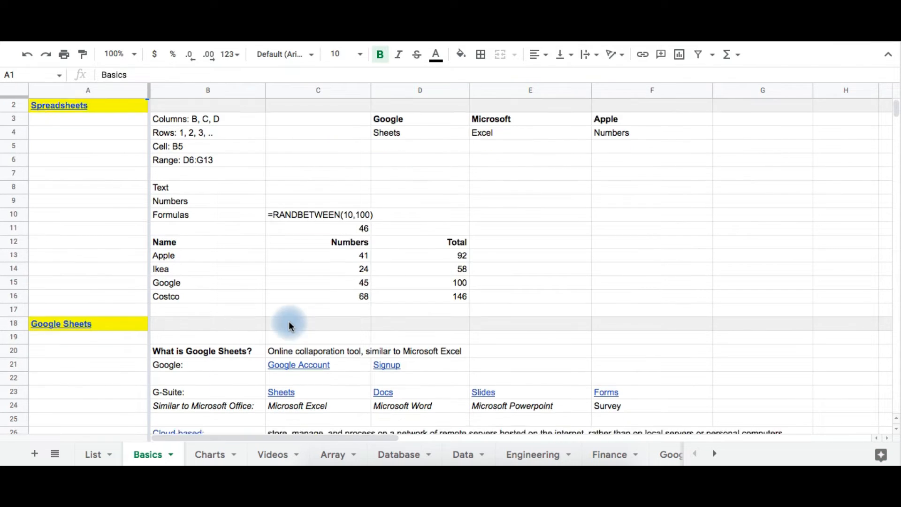
scroll(290, 325, down, 20)
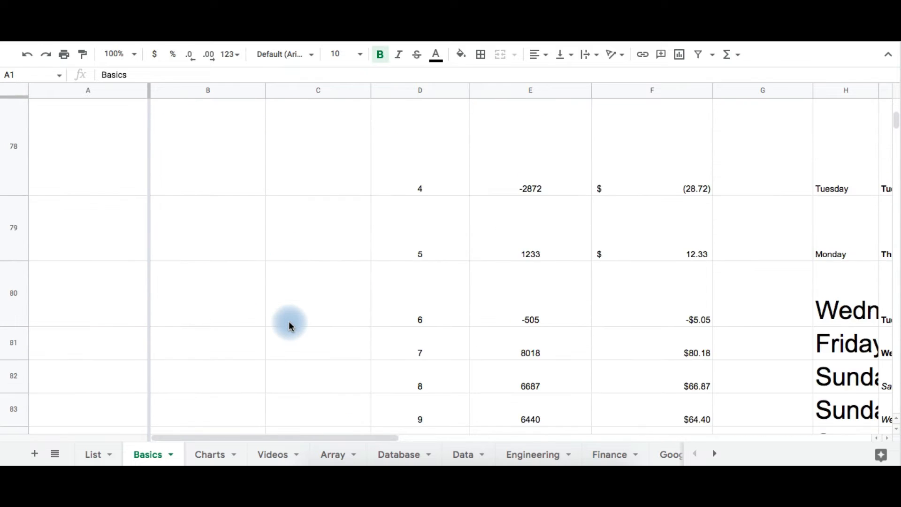
scroll(290, 325, down, 20)
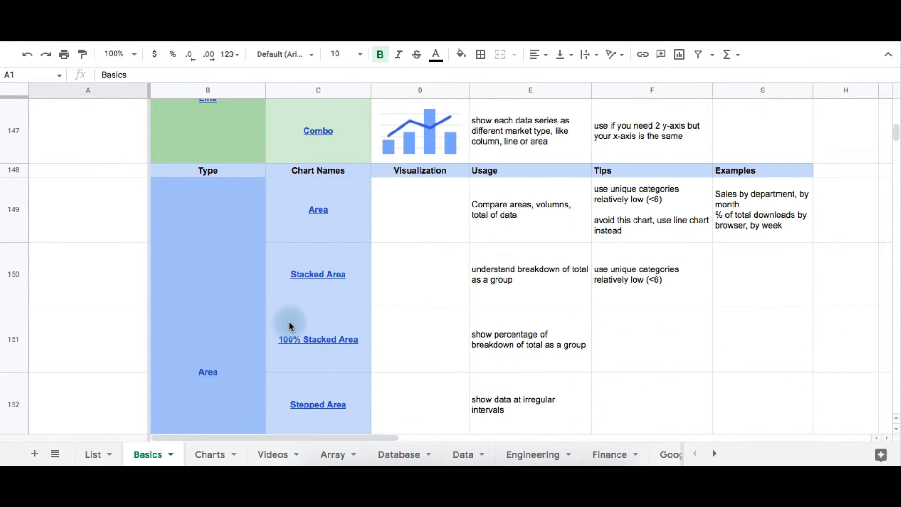
scroll(289, 323, down, 15)
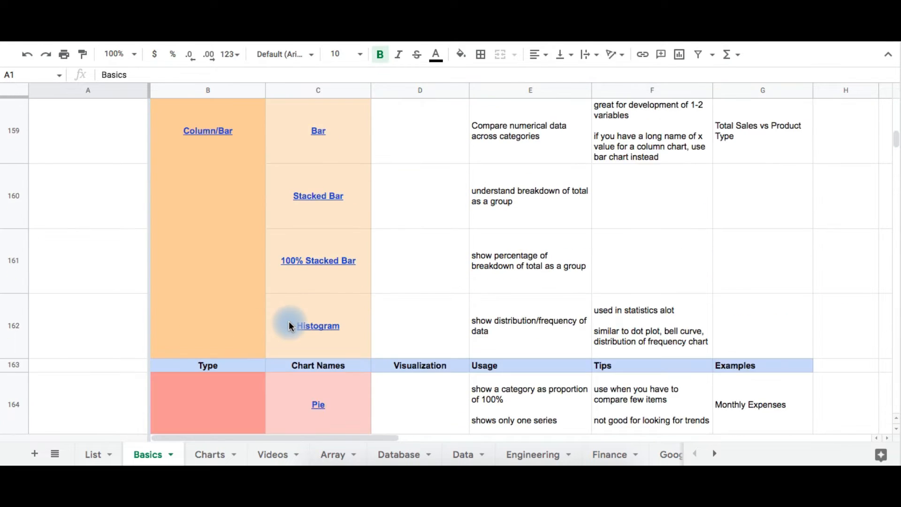
scroll(290, 325, down, 10)
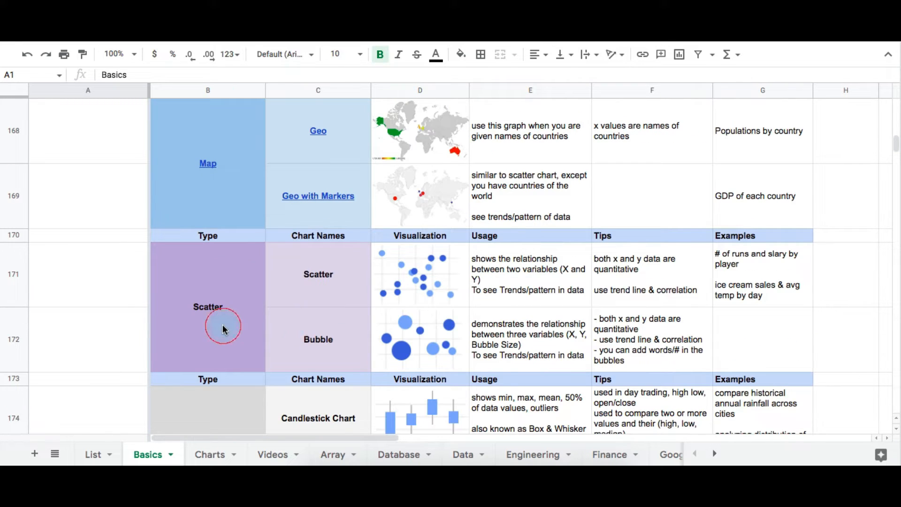
- Review the names, visualizations and usage notes of the Scatter and Bubble charts in the reference table
click(223, 328)
click(324, 275)
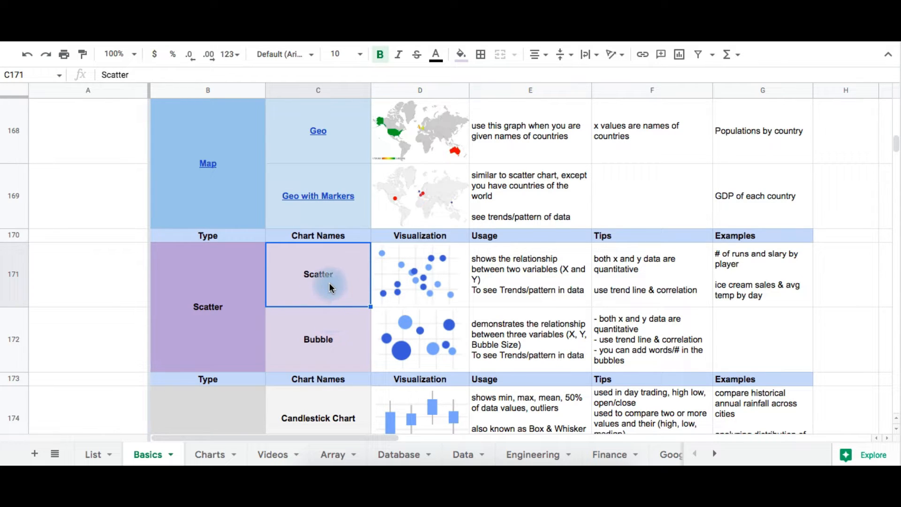
click(322, 344)
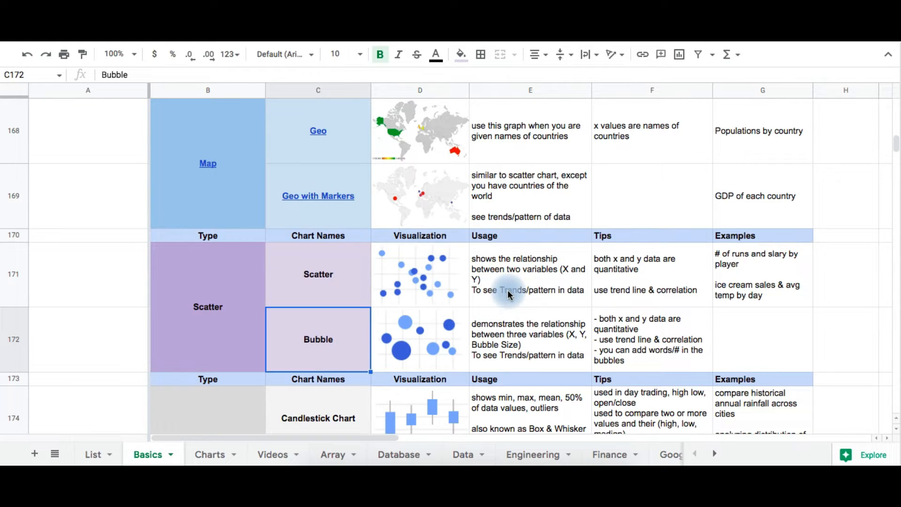
click(423, 284)
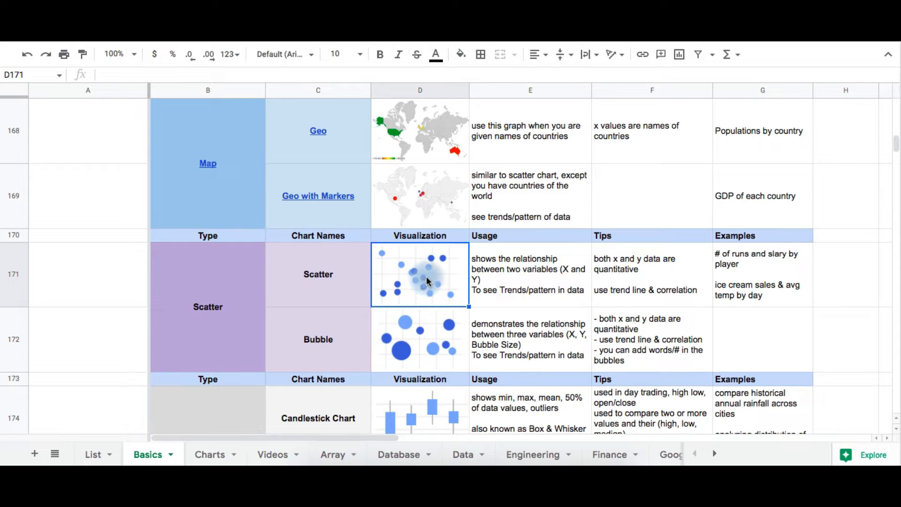
click(412, 350)
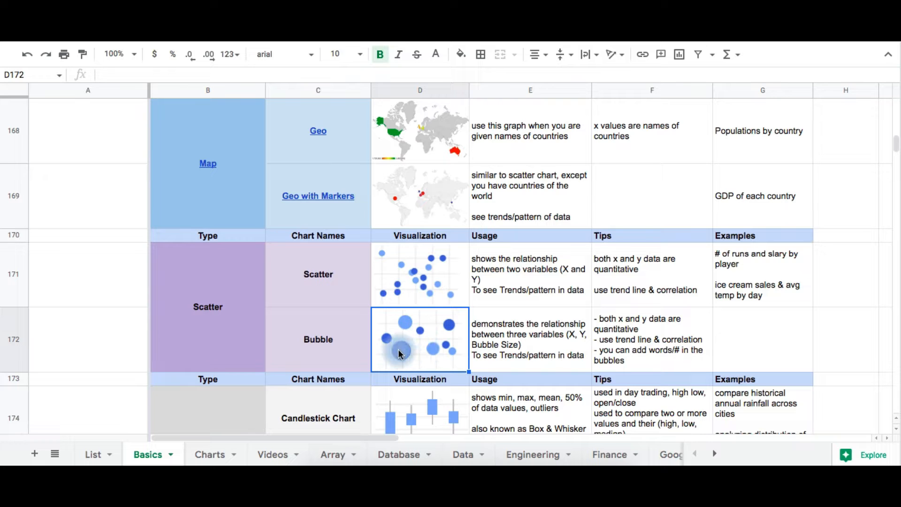
click(514, 287)
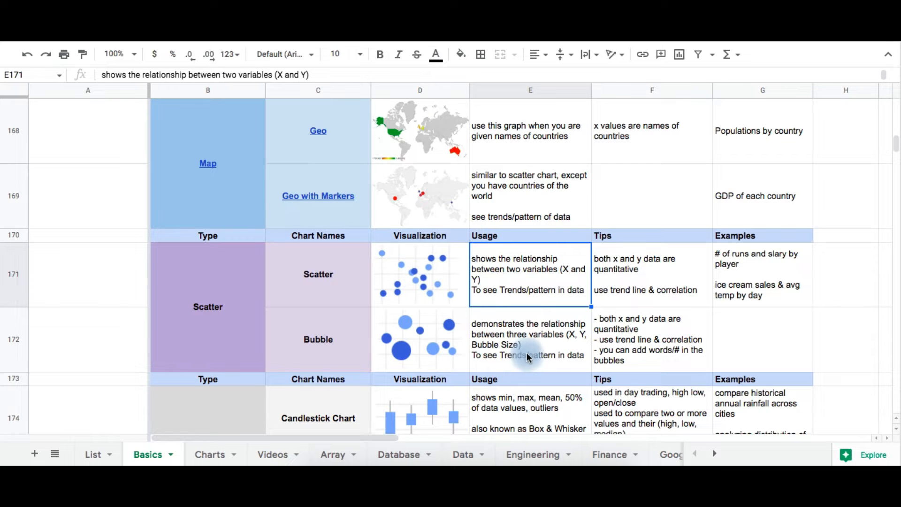
click(479, 323)
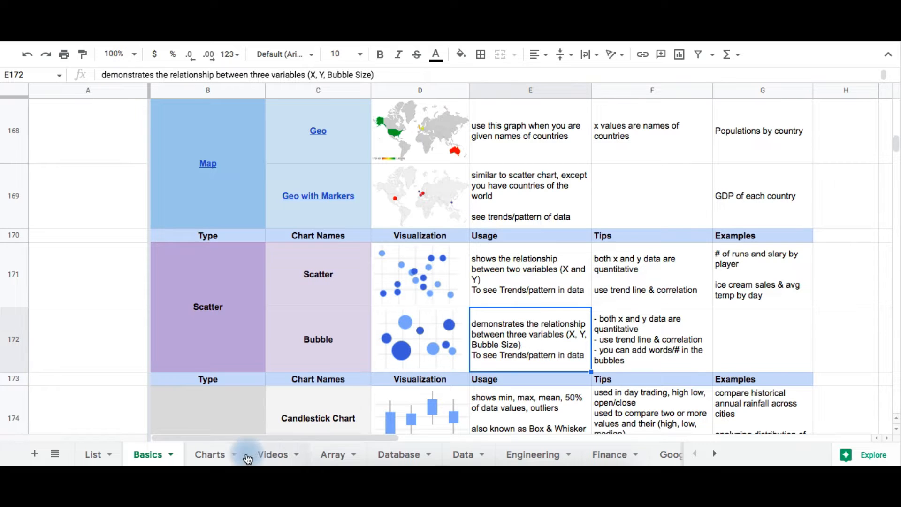
- Go to the Scatter example with temperature and ice cream sales data on the Charts sheet
click(210, 457)
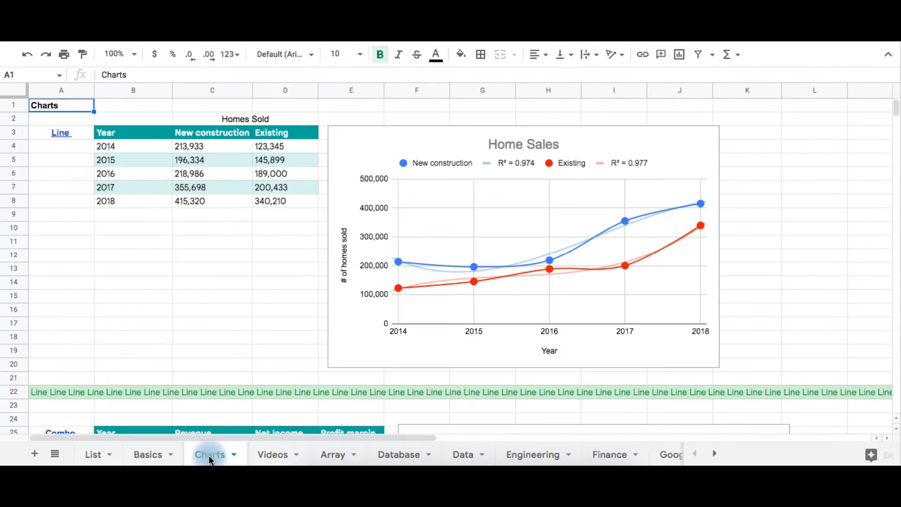
click(228, 273)
scroll(227, 272, down, 20)
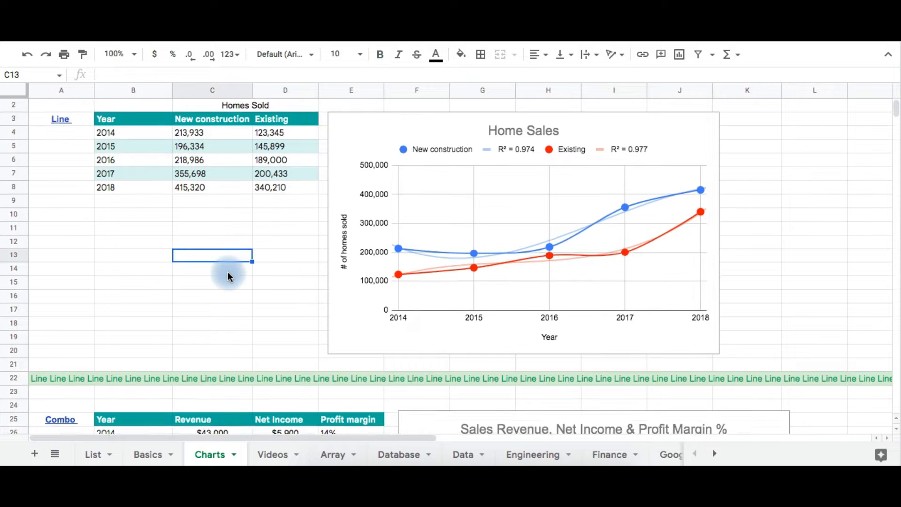
scroll(240, 317, down, 20)
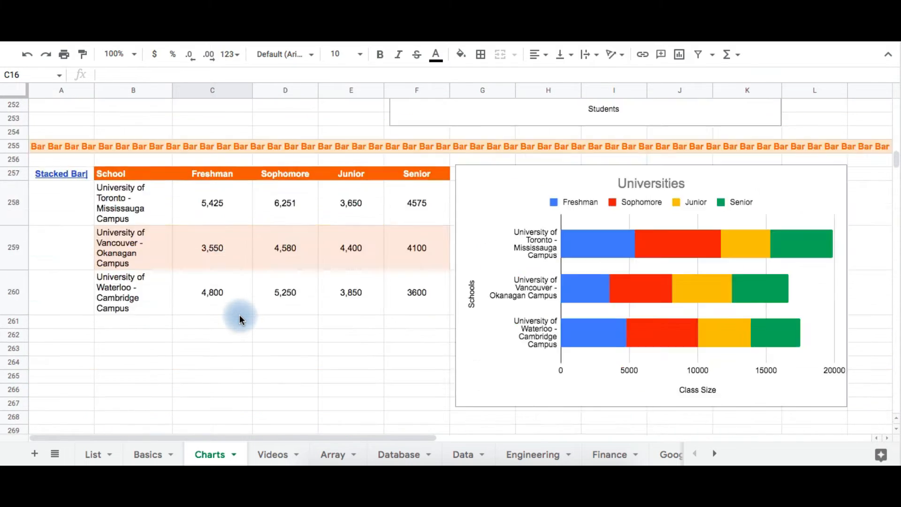
scroll(240, 318, down, 20)
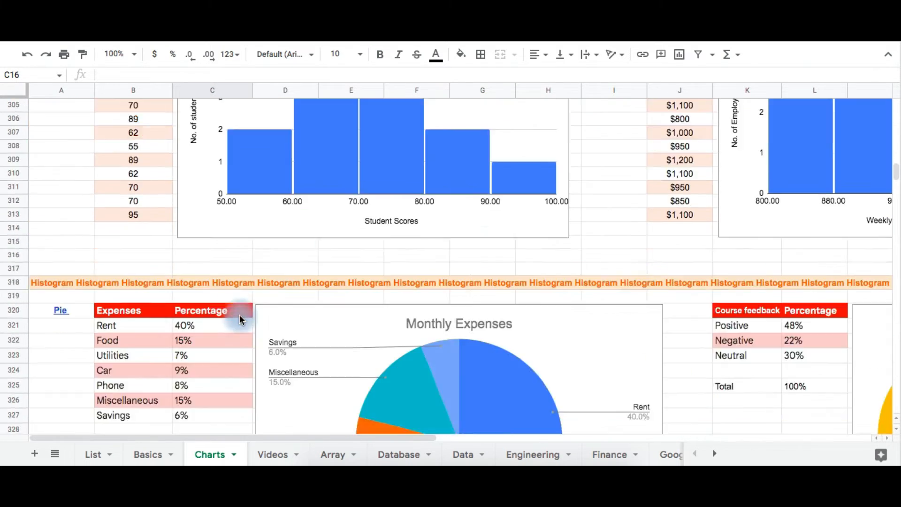
scroll(240, 318, down, 5)
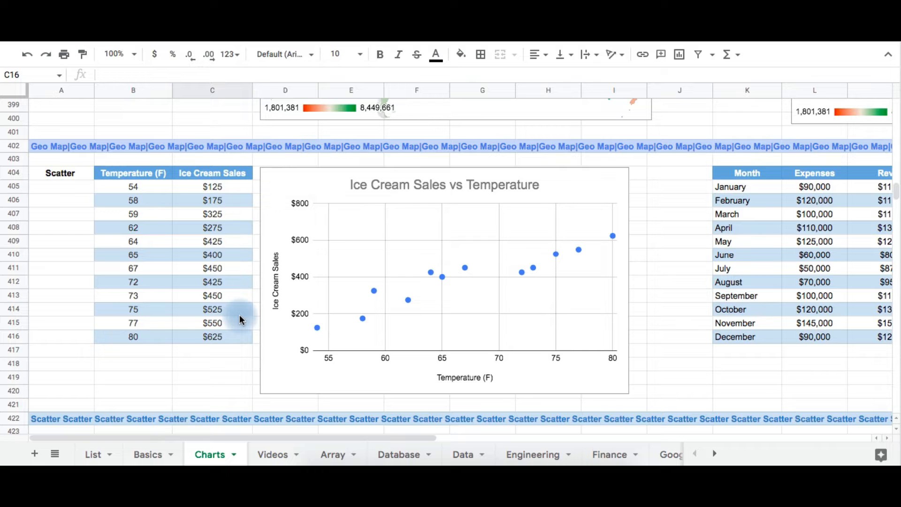
click(68, 173)
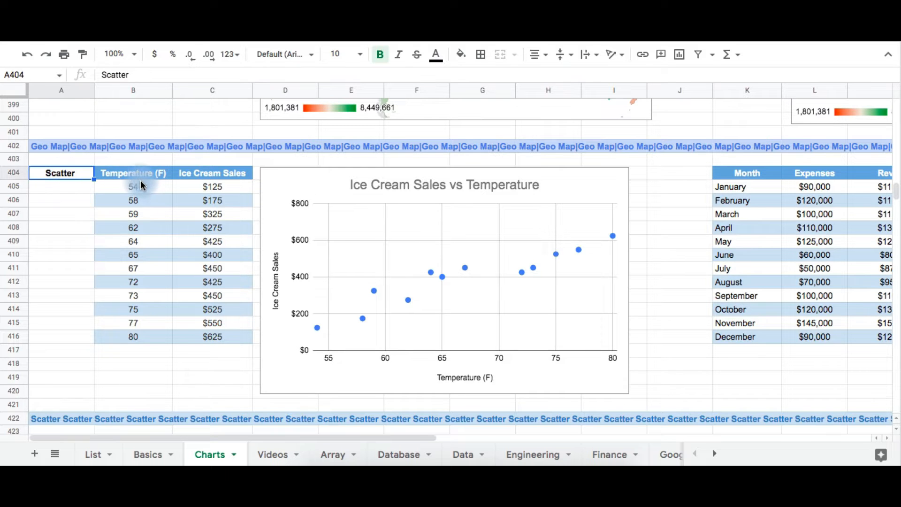
- Examine the Temperature (F) and Ice Cream Sales columns, B404:C416, alongside their scatter chart
drag(139, 175, 146, 334)
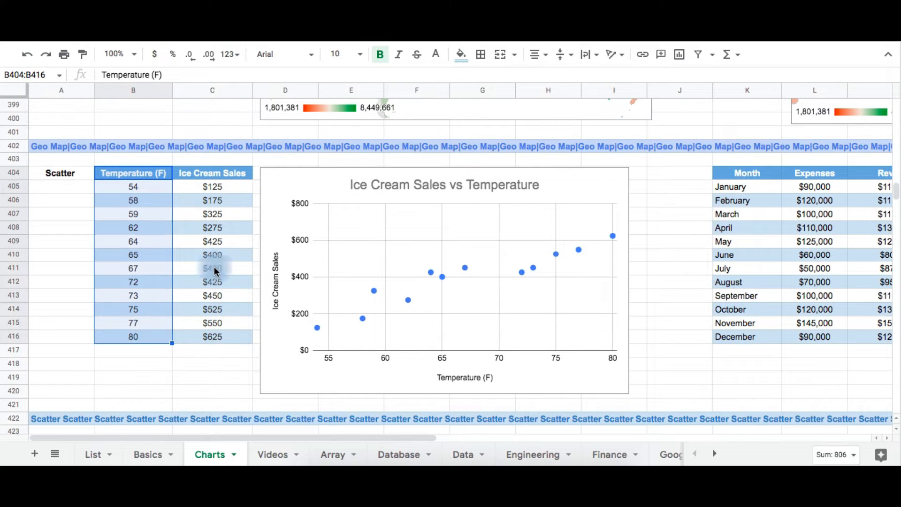
drag(212, 177, 212, 334)
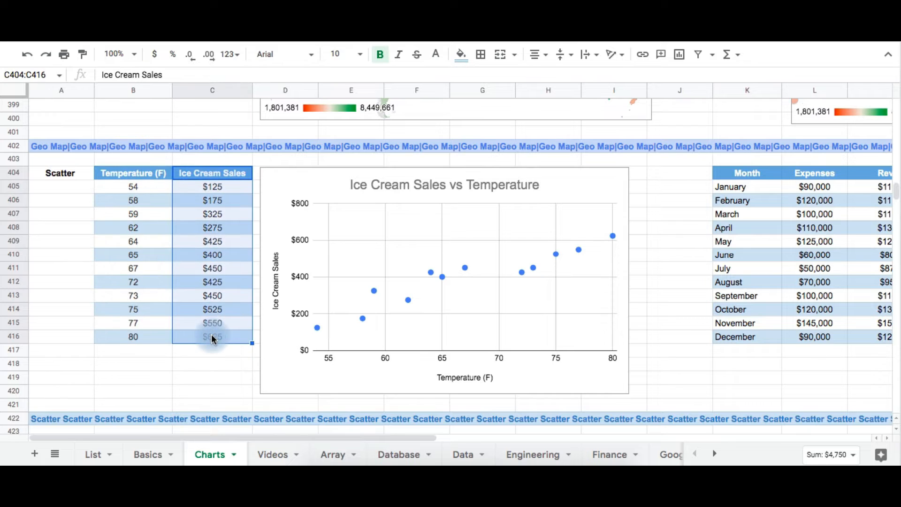
click(211, 362)
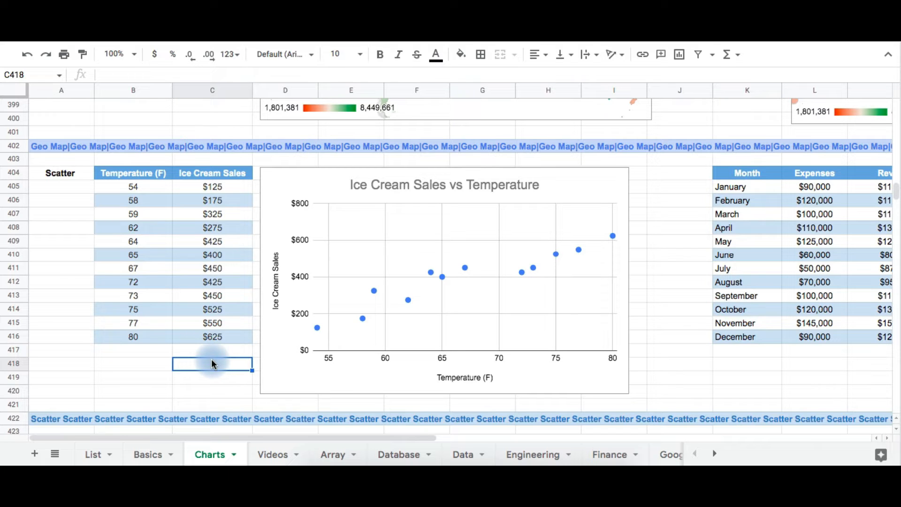
click(214, 192)
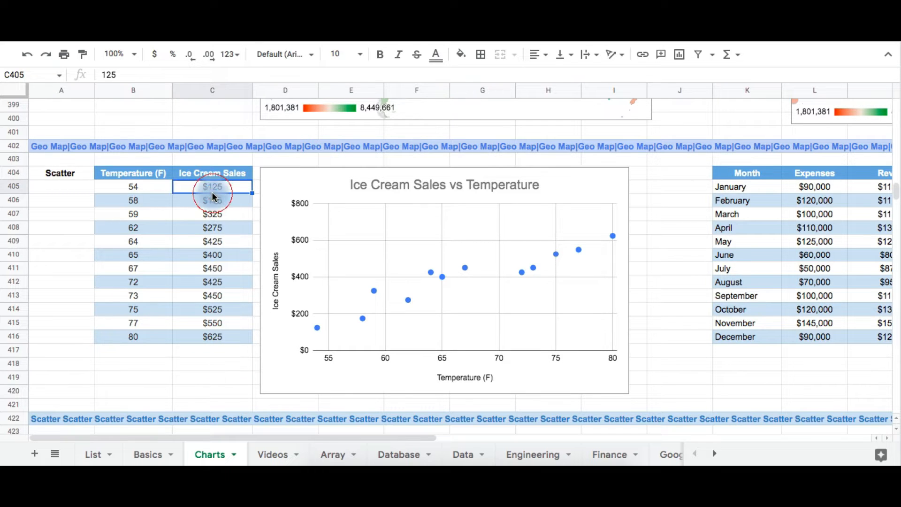
click(147, 187)
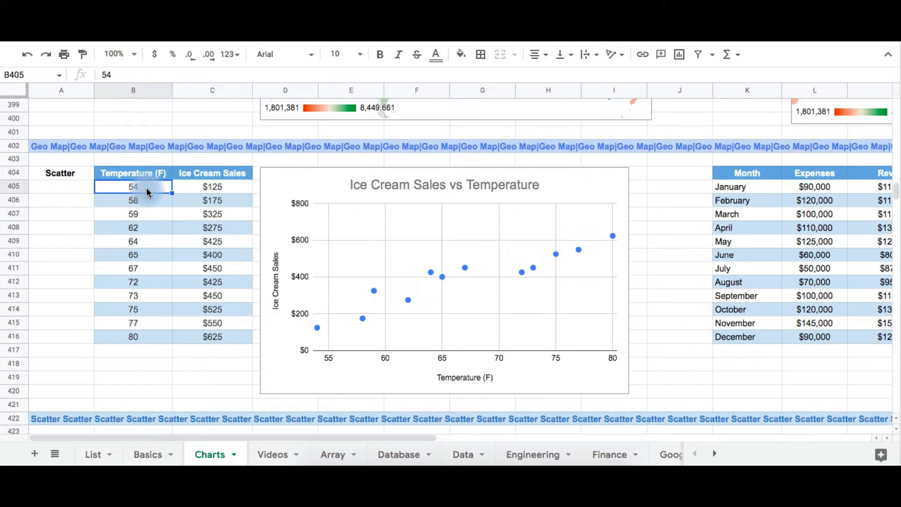
click(216, 187)
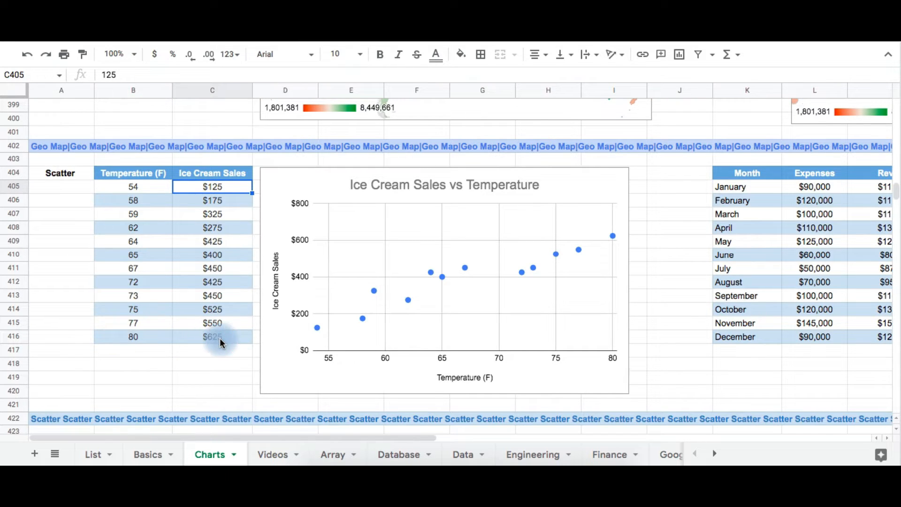
click(643, 382)
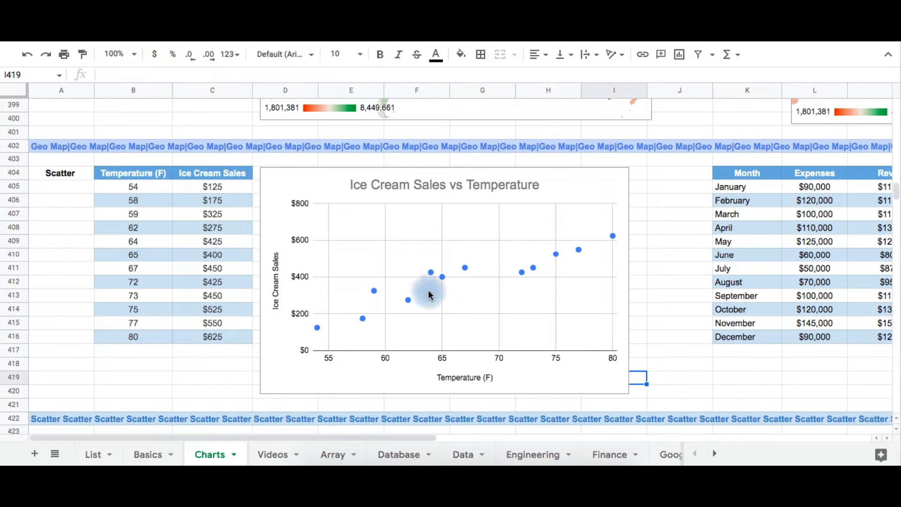
click(679, 159)
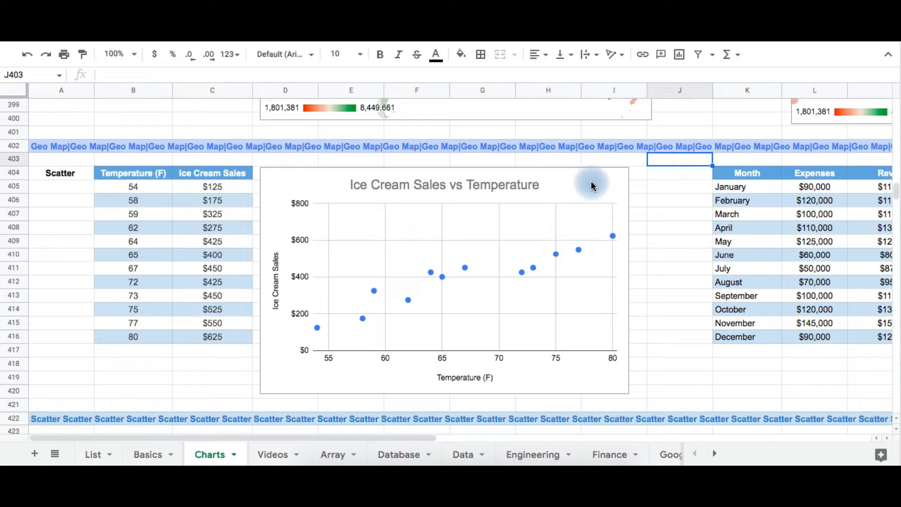
- Add a trend line to the Ice Cream Sales series of the Ice Cream Sales vs Temperature scatter chart
click(576, 182)
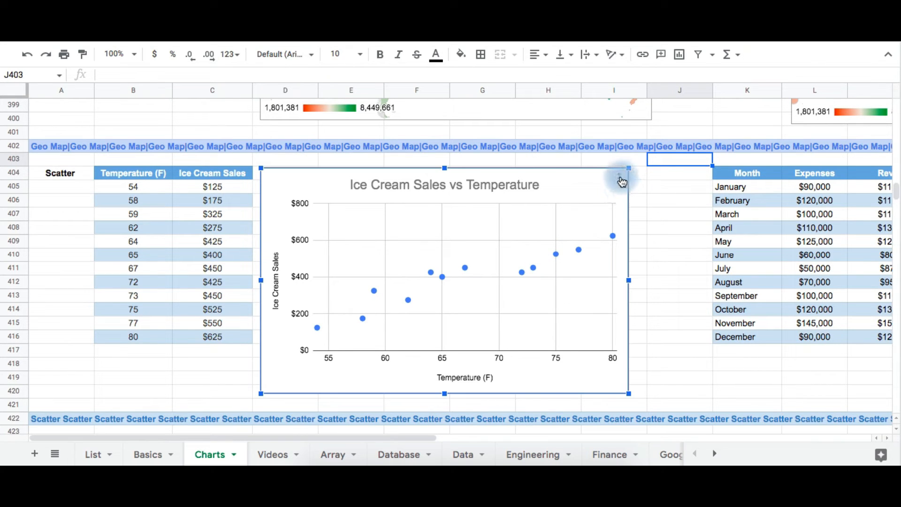
click(620, 180)
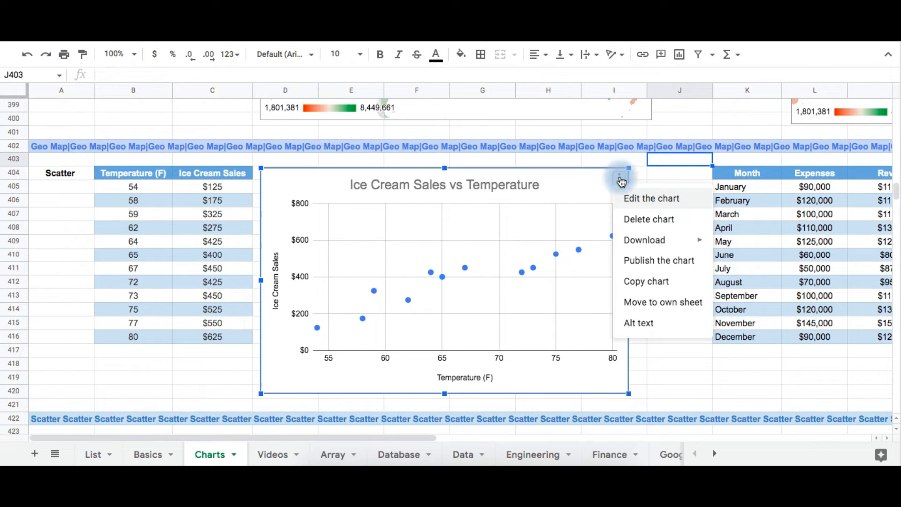
click(647, 201)
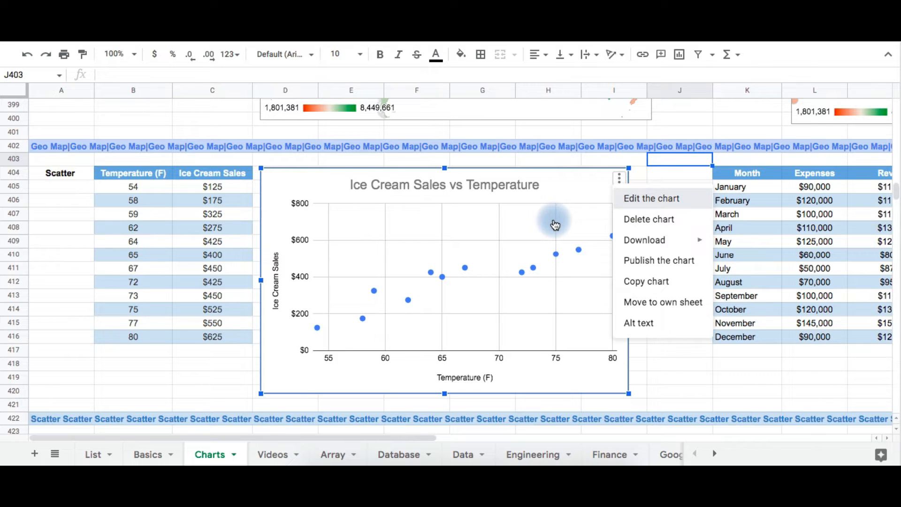
click(652, 199)
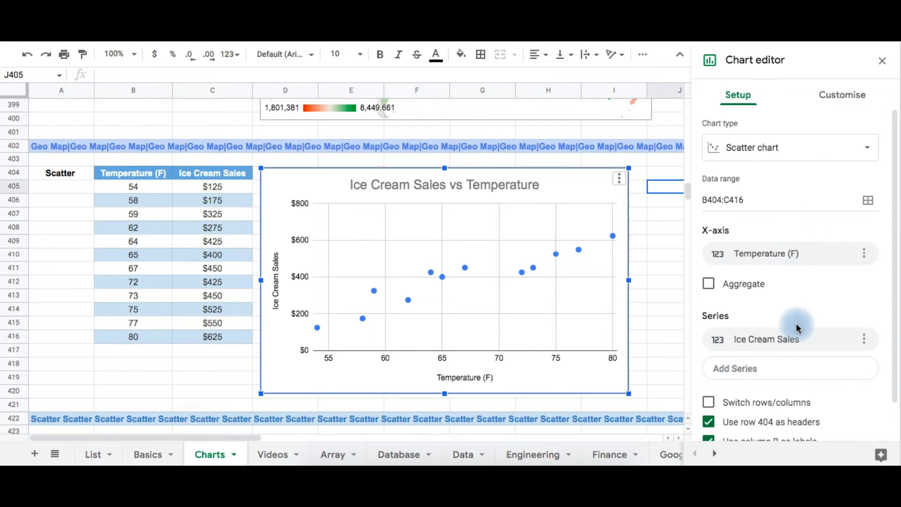
click(839, 96)
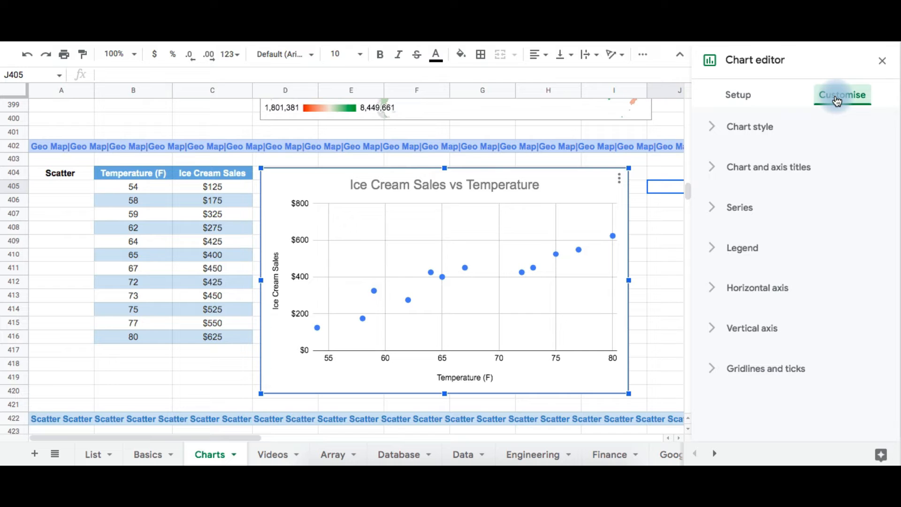
click(712, 212)
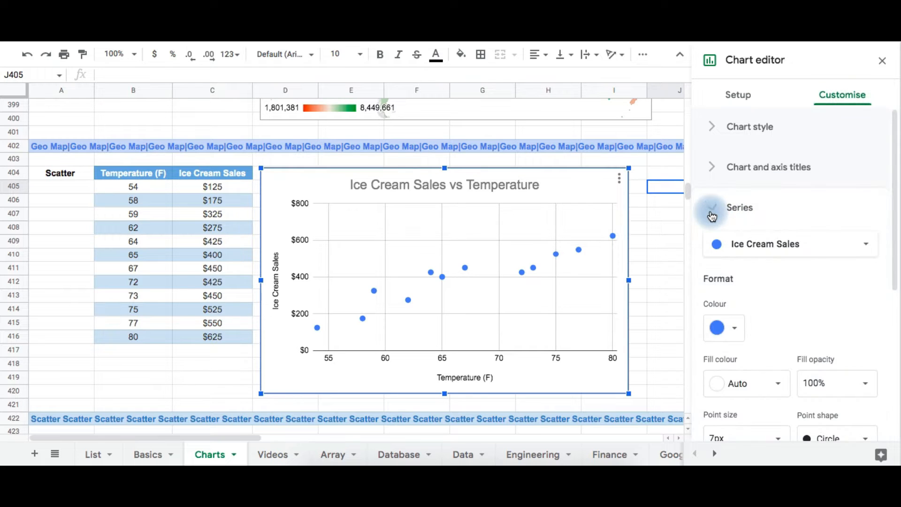
scroll(791, 364, down, 7)
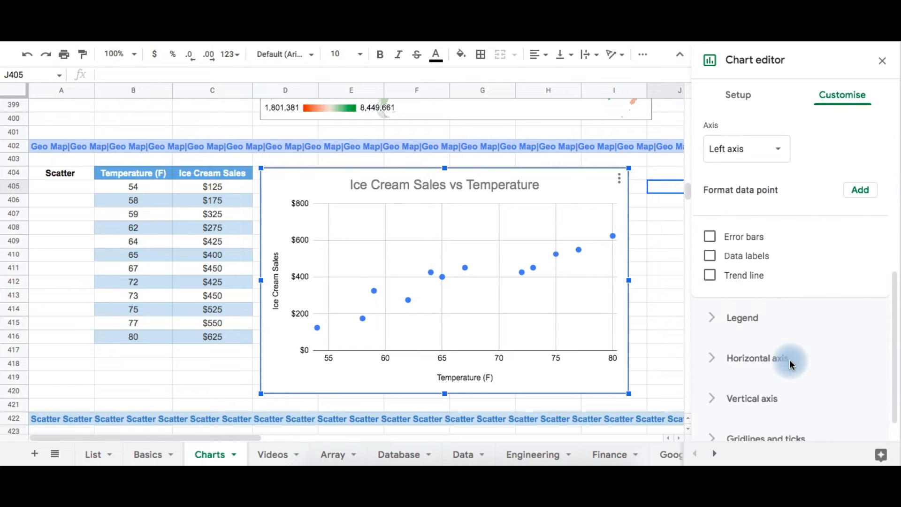
click(708, 280)
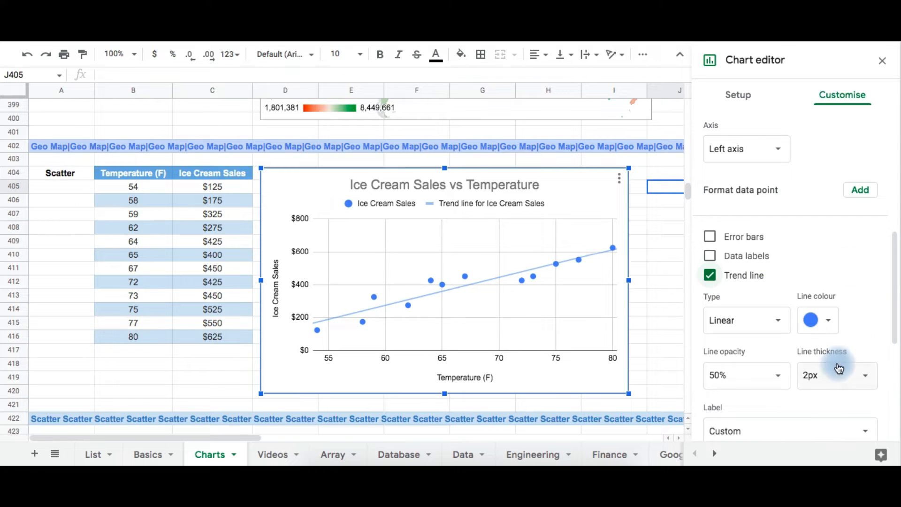
- Try the Exponential type on the Ice Cream Sales trend line and set it to Polynomial instead
click(740, 324)
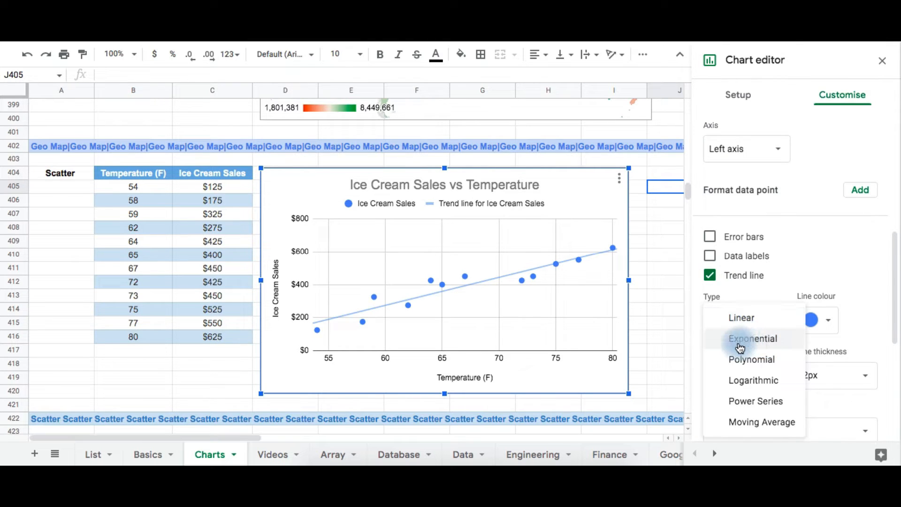
click(738, 345)
click(739, 324)
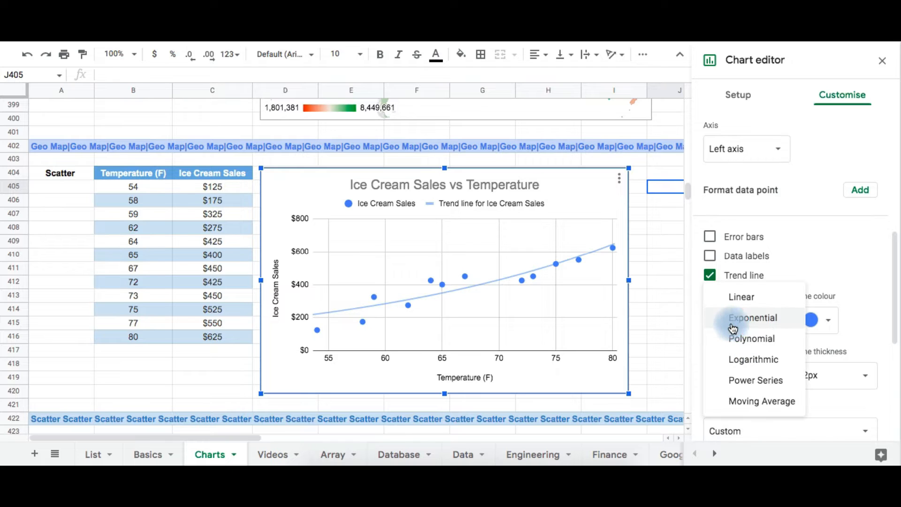
click(743, 339)
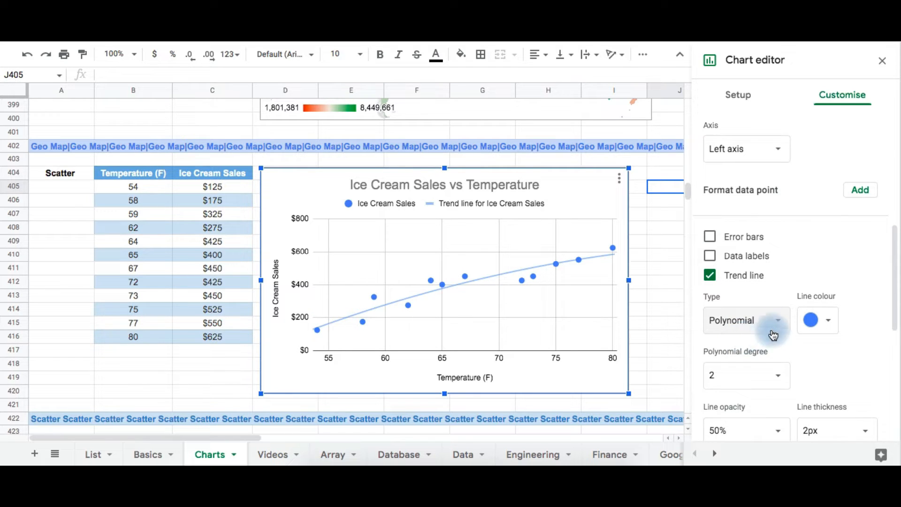
- Try polynomial degree 3 for the Ice Cream Sales trend line and set the degree to 4
scroll(756, 366, down, 2)
click(738, 298)
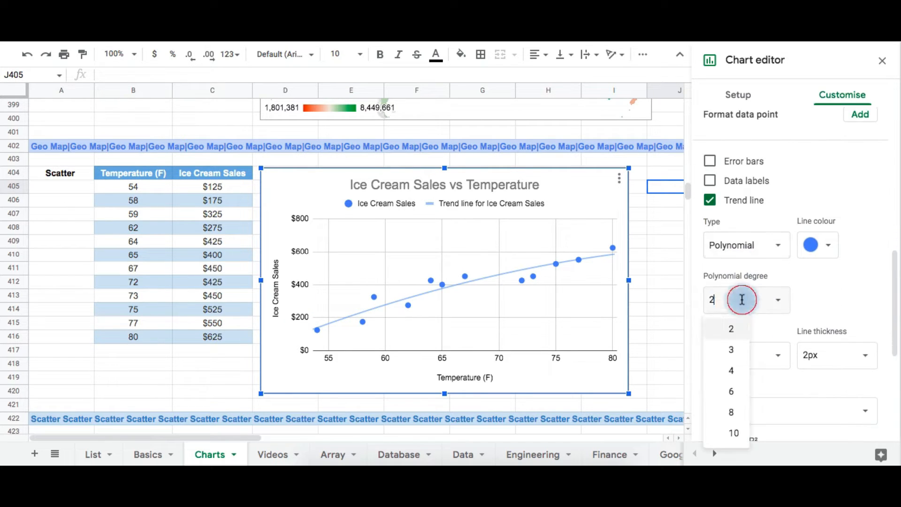
click(731, 353)
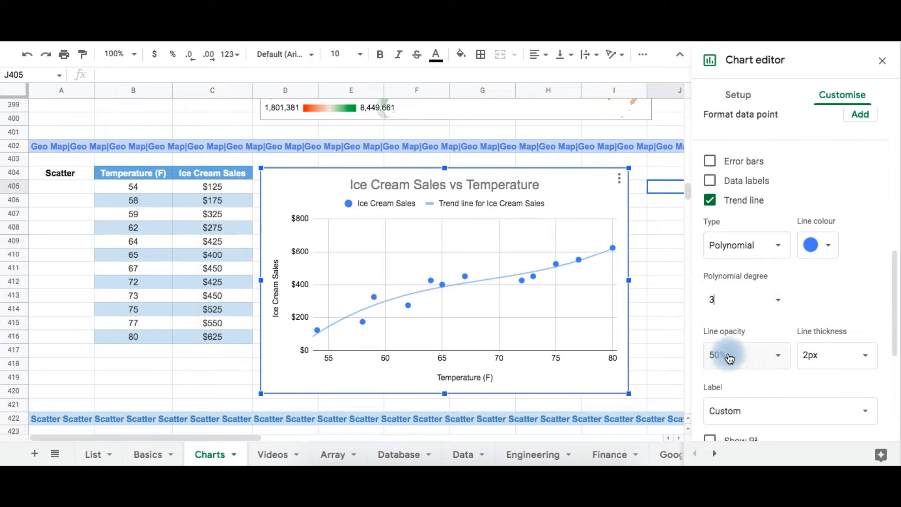
click(741, 301)
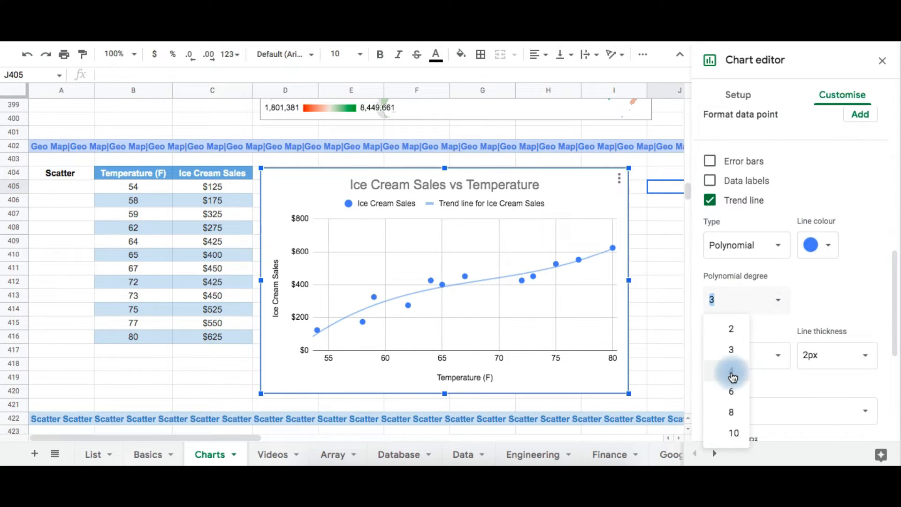
click(732, 374)
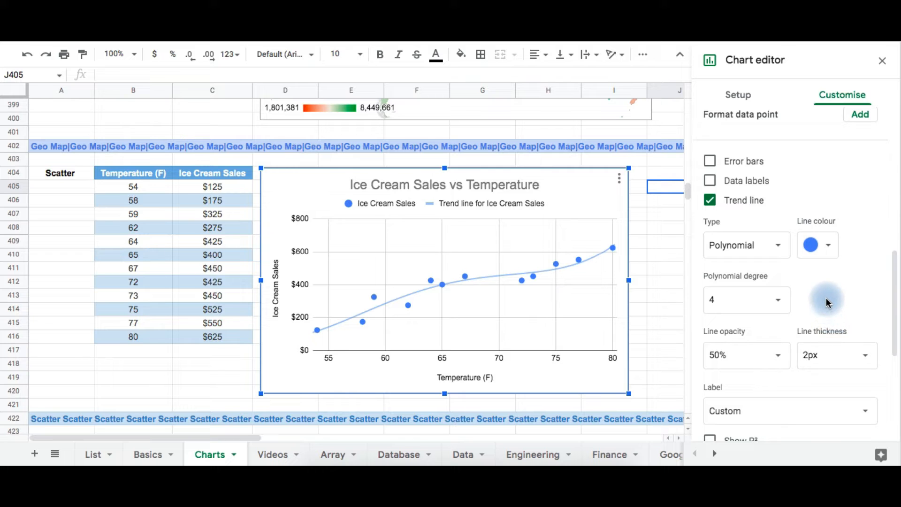
- Label the Ice Cream Sales trend line with its equation and show its R² value
scroll(826, 303, down, 3)
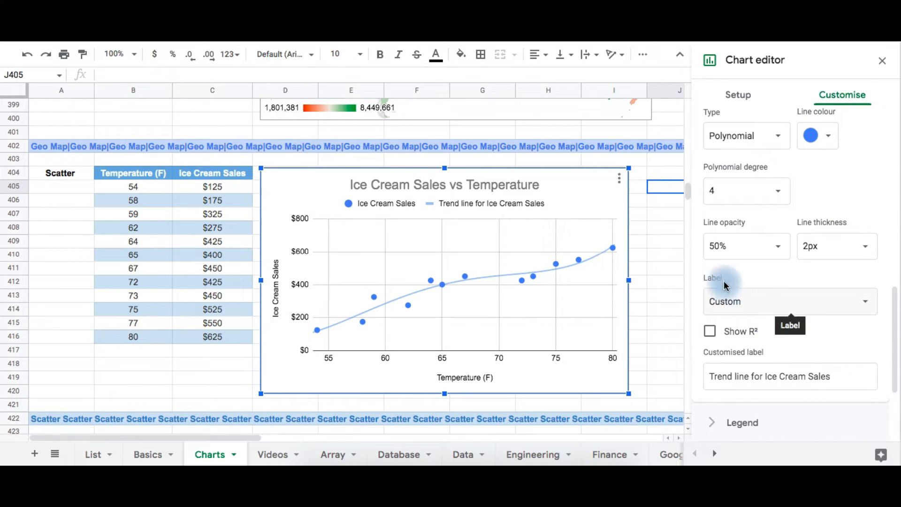
click(729, 301)
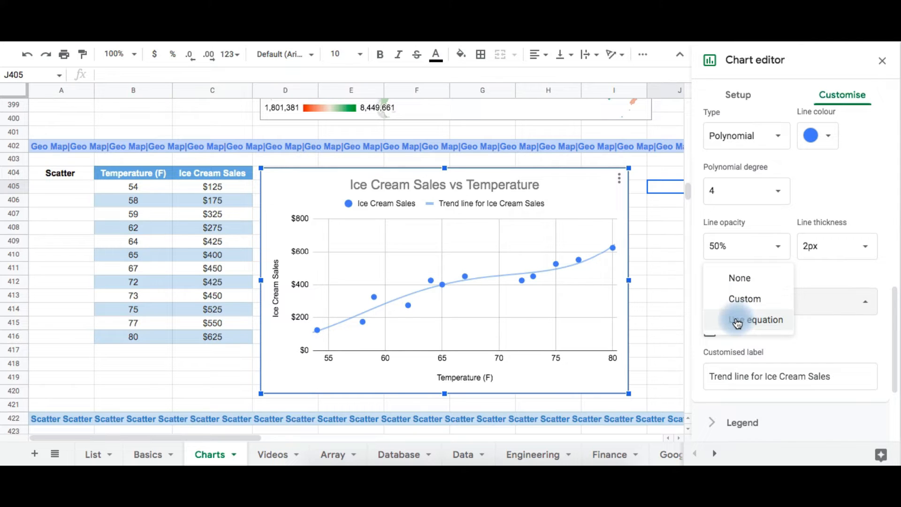
click(738, 323)
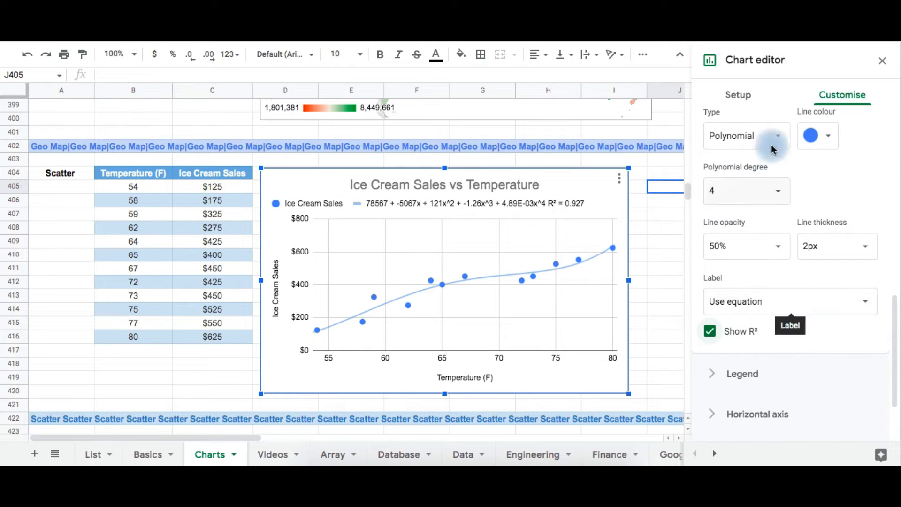
- Switch the trend line to Linear to compare its equation and R², and return it to Polynomial
click(759, 137)
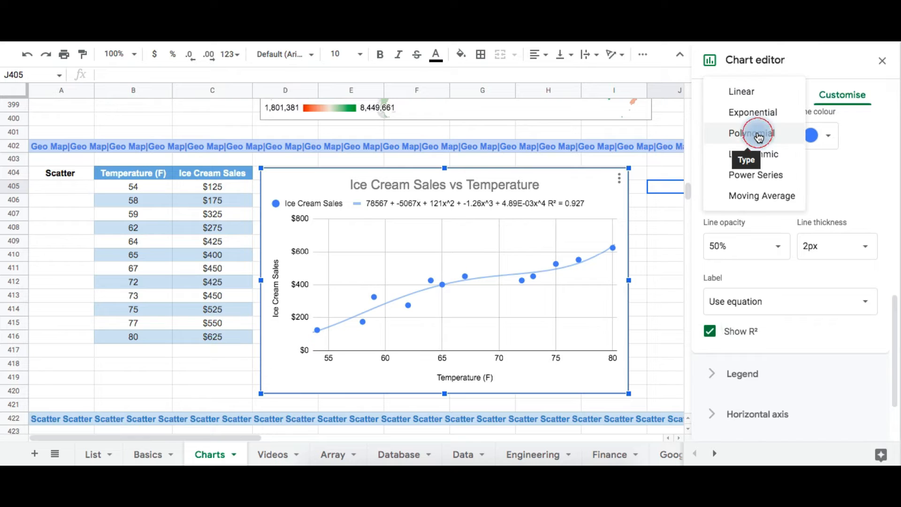
click(754, 94)
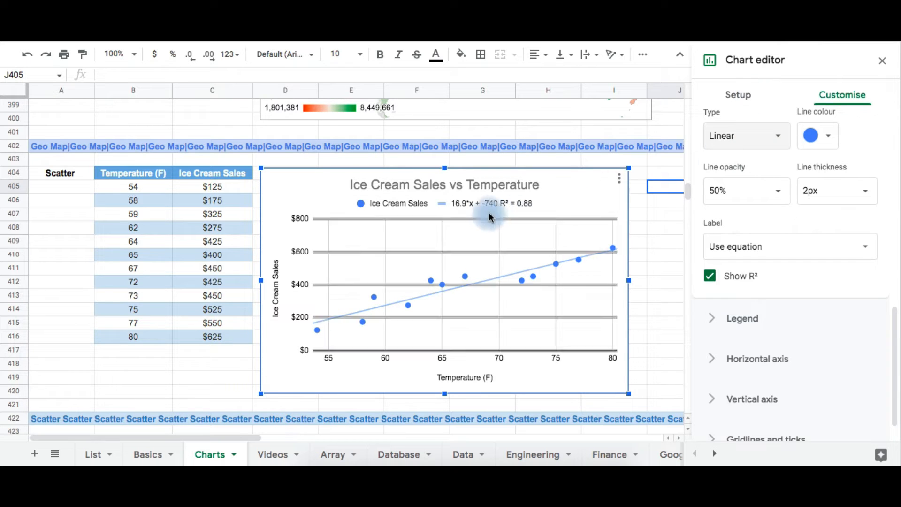
click(522, 209)
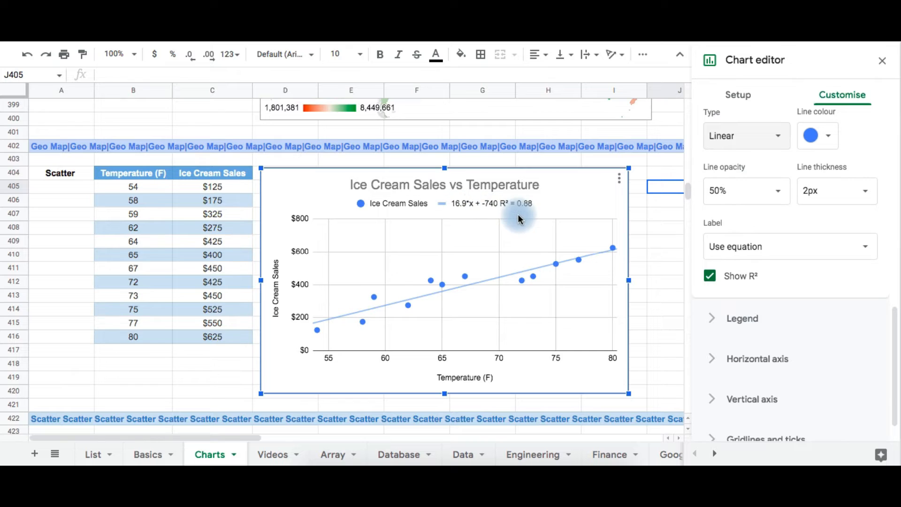
click(528, 207)
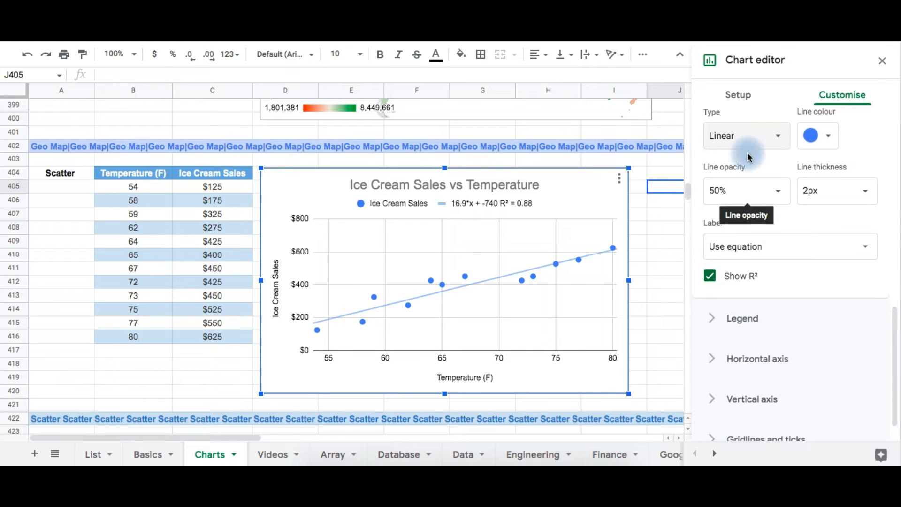
click(748, 137)
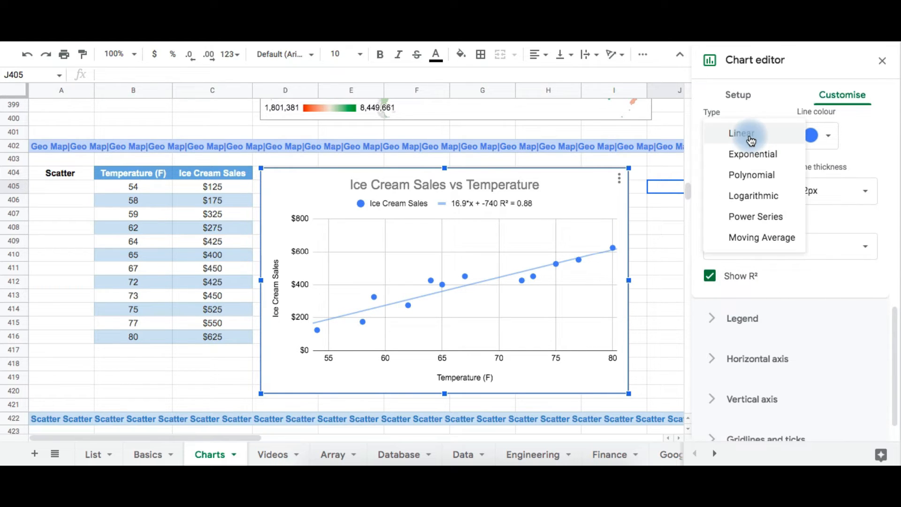
click(744, 180)
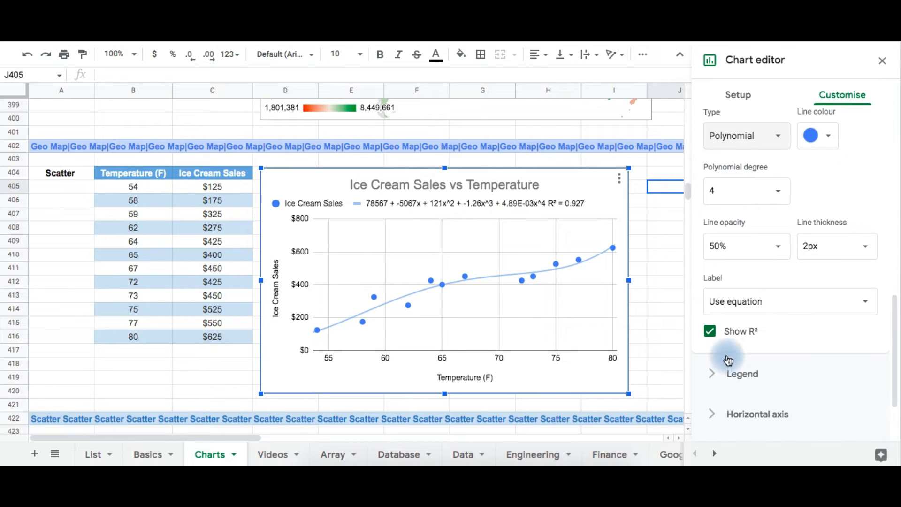
- Close the chart editor and examine the Expenses and Revenue scatter chart beside the monthly data in K404:M416
click(883, 65)
scroll(764, 252, right, 10)
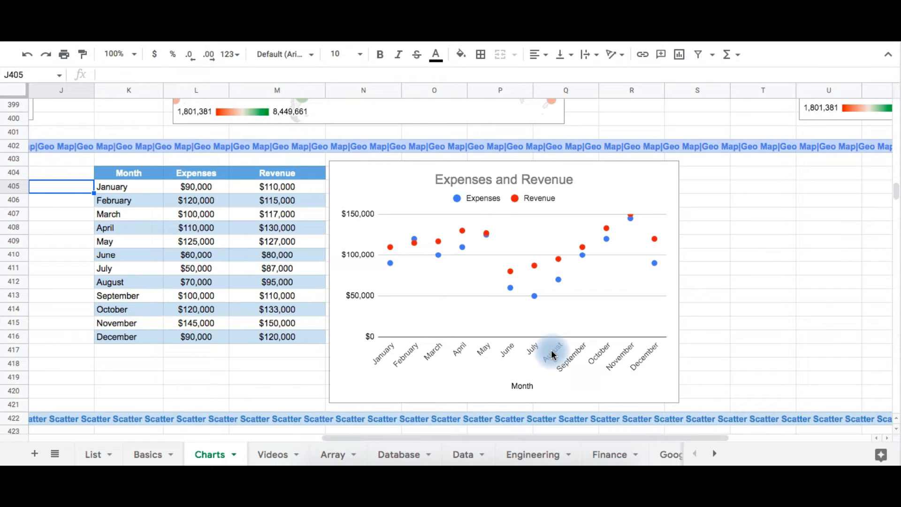
click(726, 274)
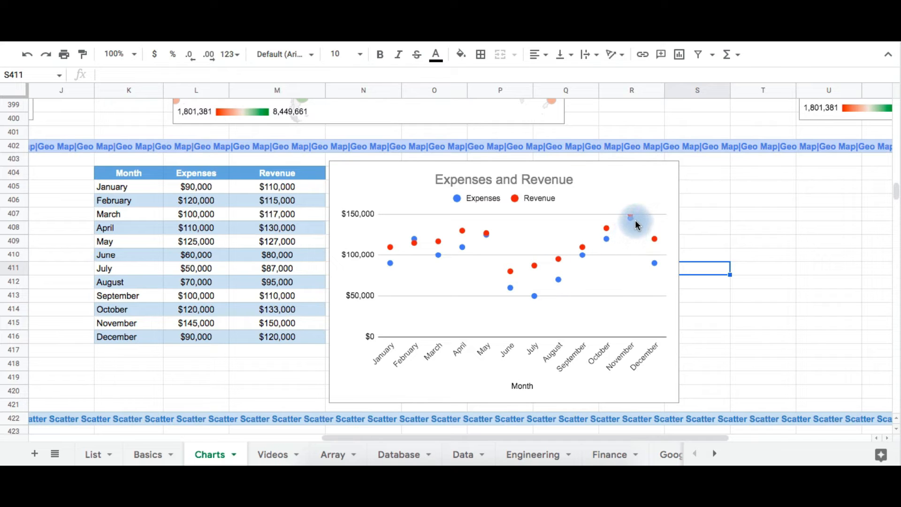
click(719, 336)
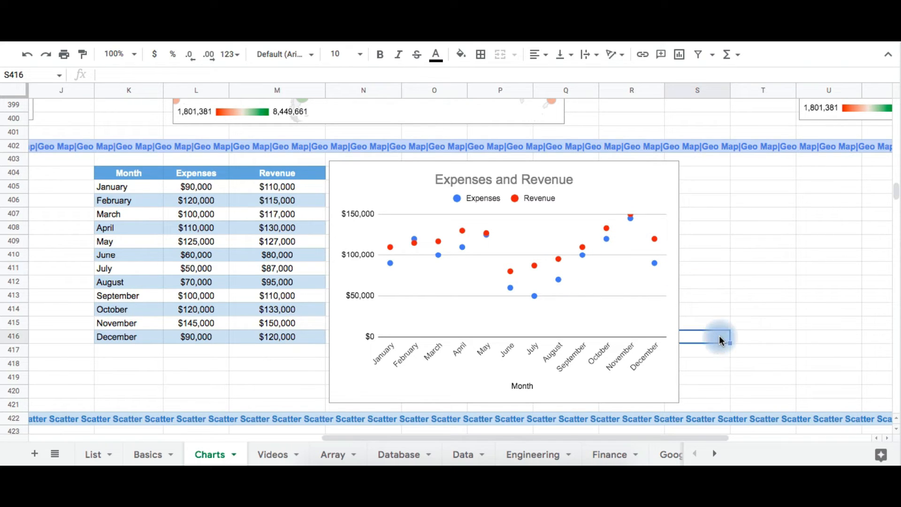
- Add trend lines to all series of the Expenses and Revenue scatter chart
click(615, 183)
click(669, 172)
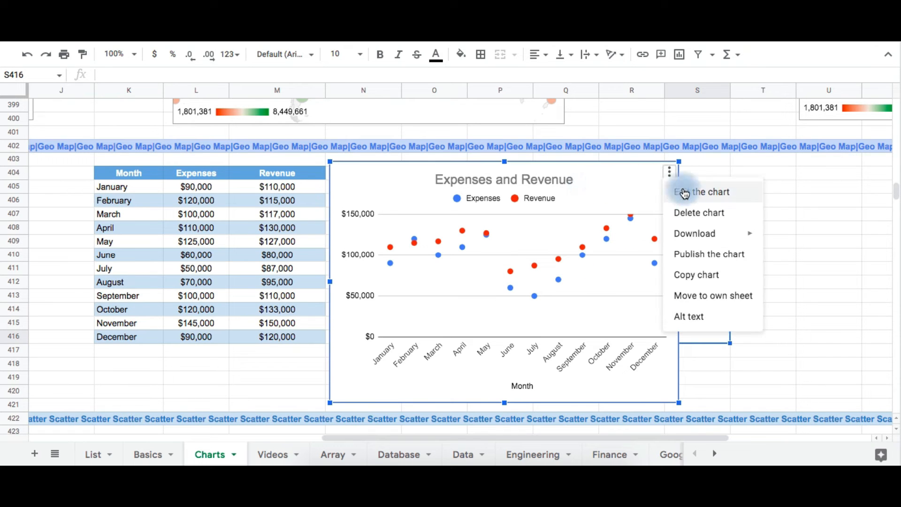
click(689, 198)
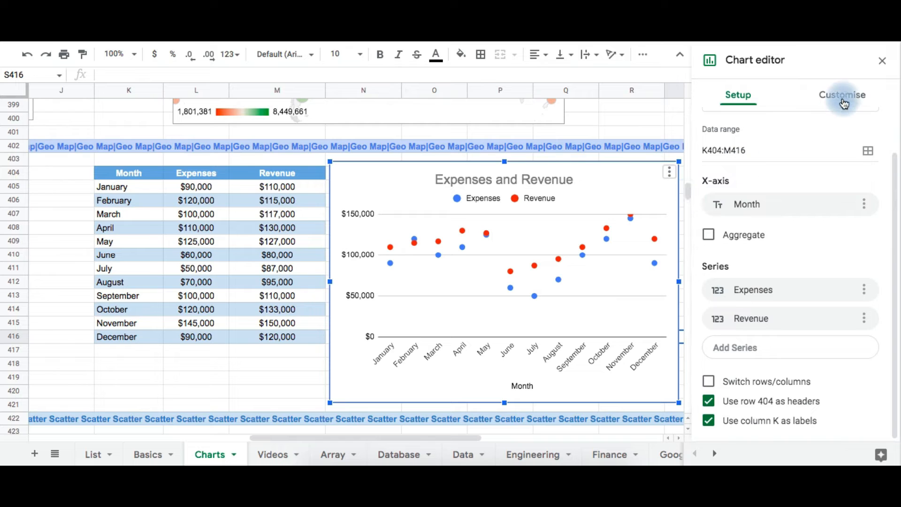
click(843, 100)
click(711, 214)
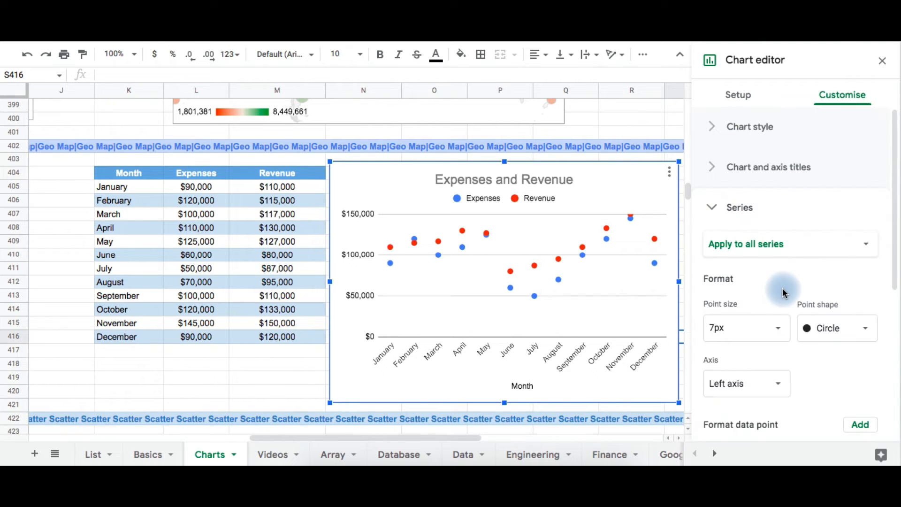
scroll(785, 292, down, 4)
click(709, 294)
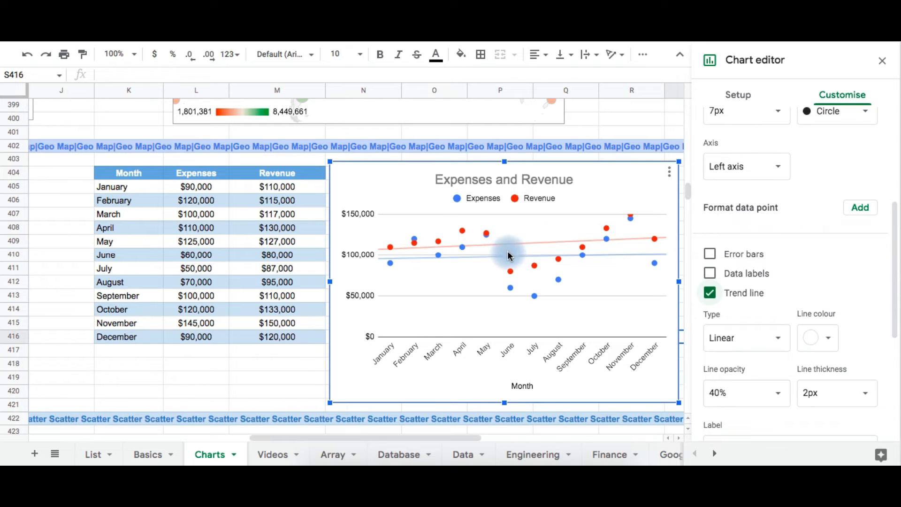
- Set the Expenses and Revenue trend lines to Polynomial with degree 4
click(743, 345)
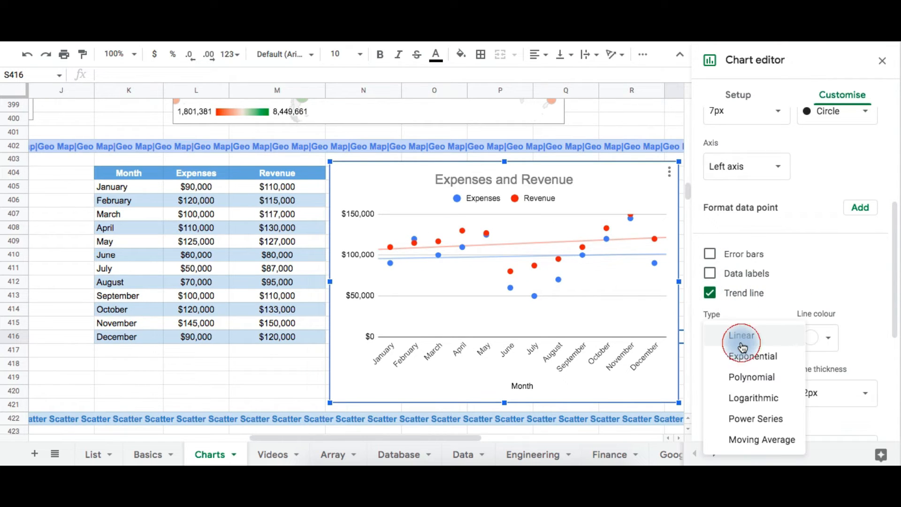
click(755, 381)
scroll(793, 296, down, 3)
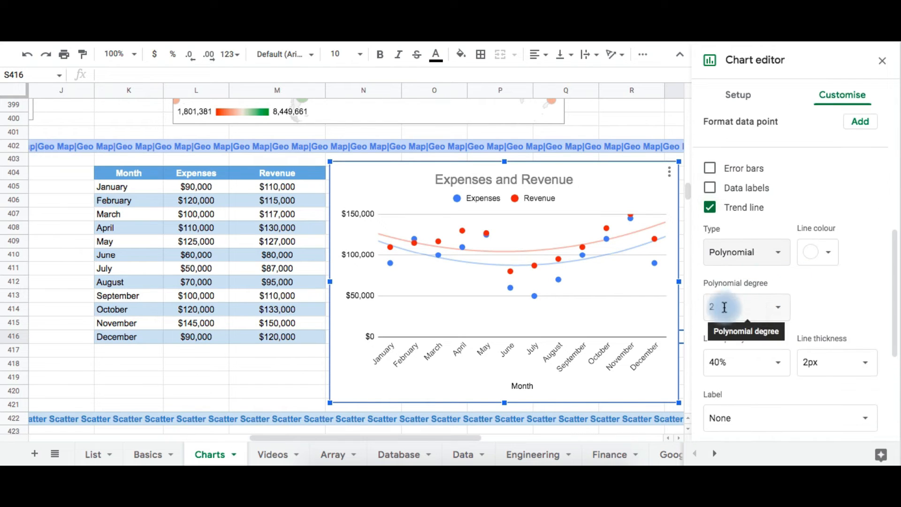
click(776, 307)
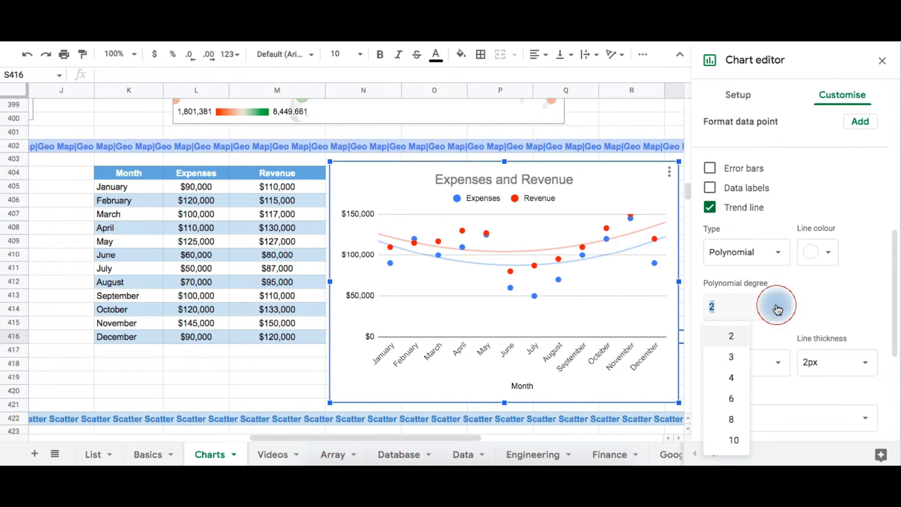
click(730, 379)
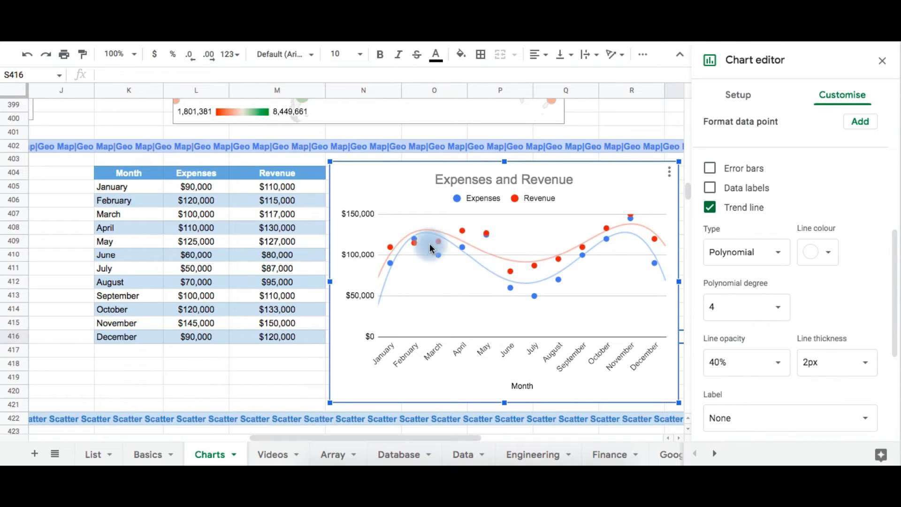
- Set the polynomial degree of both trend lines to 5 and show their R² values
click(778, 307)
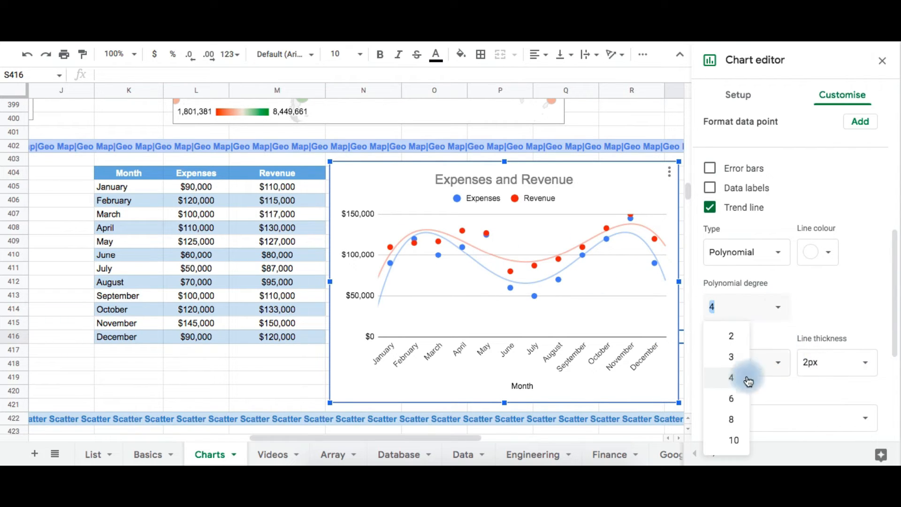
click(733, 405)
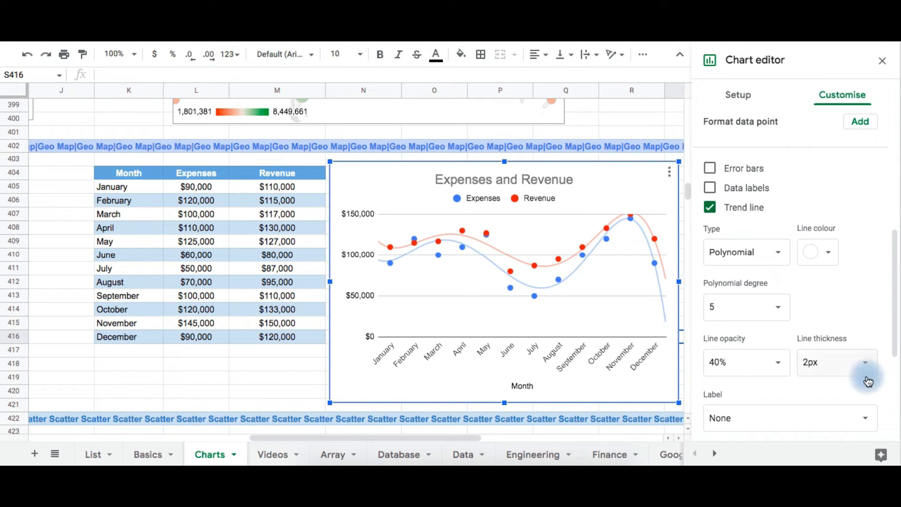
scroll(825, 308, down, 3)
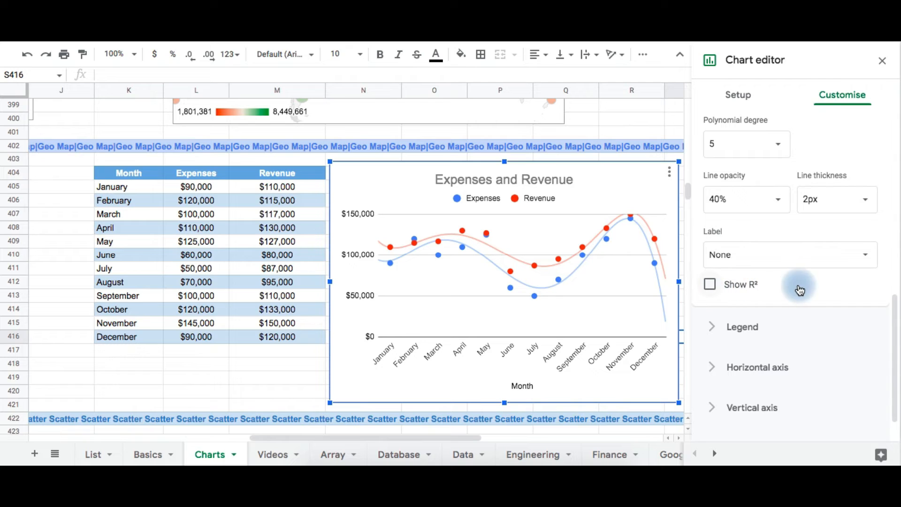
click(709, 284)
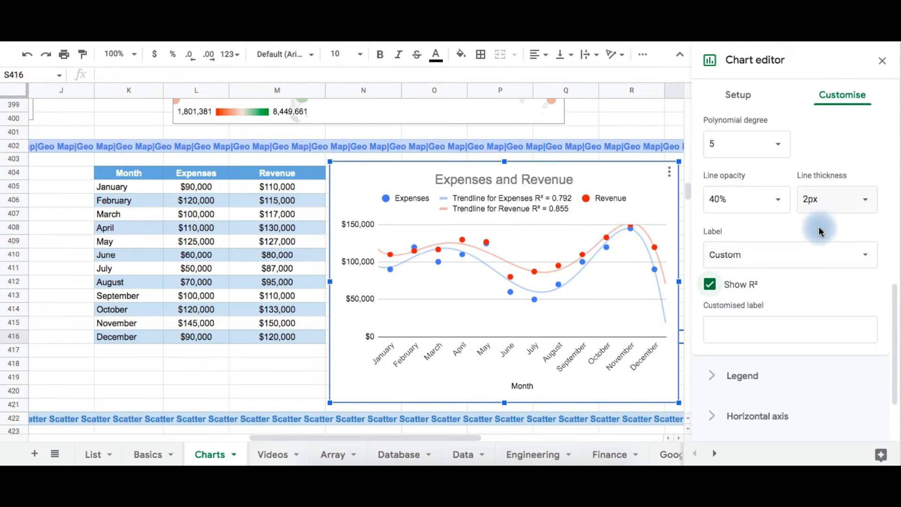
- Try polynomial degree 6 for the Expenses and Revenue trend lines and set the degree to 8
scroll(816, 227, up, 3)
click(775, 244)
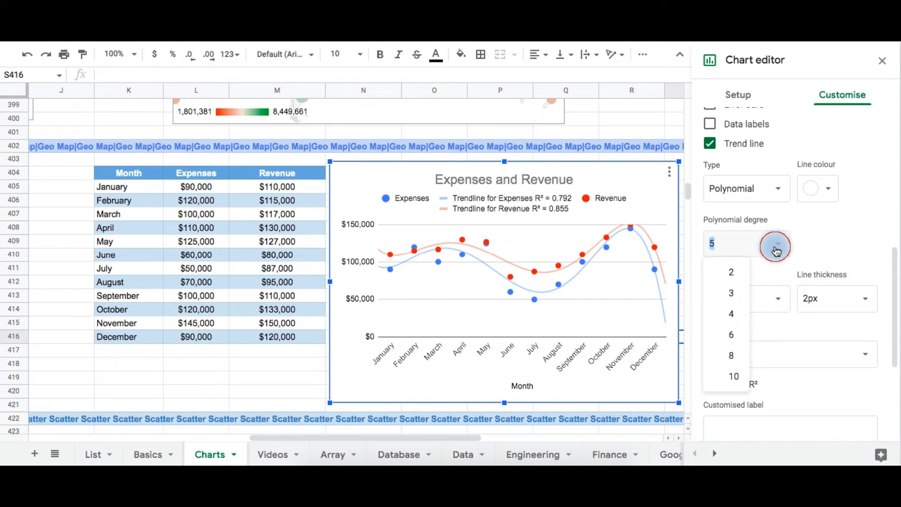
click(733, 341)
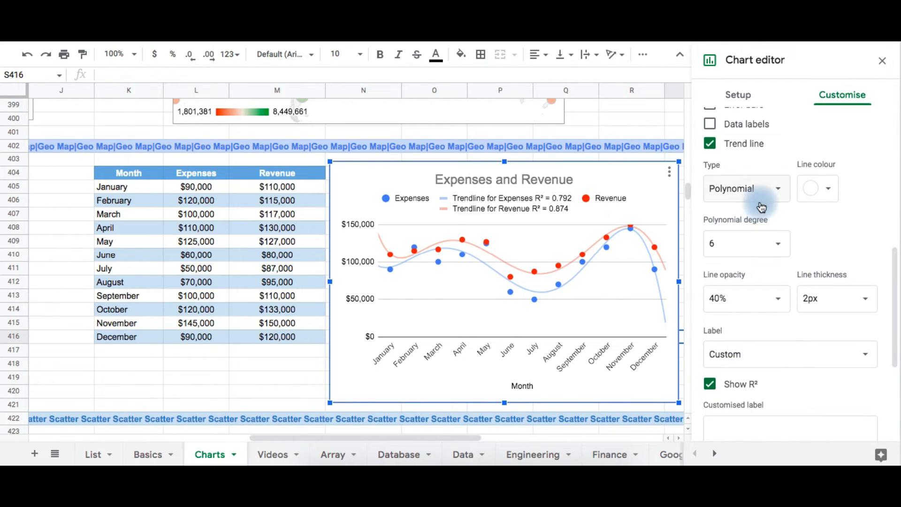
click(779, 247)
click(733, 362)
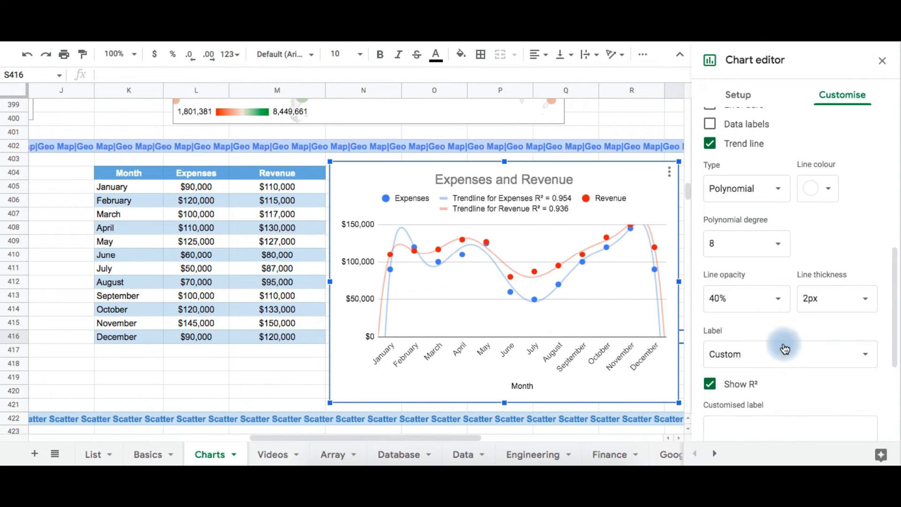
scroll(782, 346, down, 3)
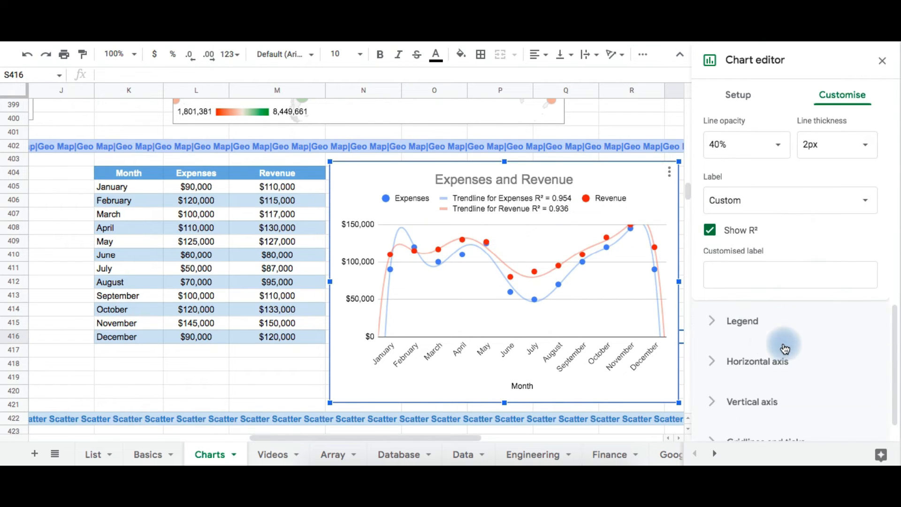
- Label the Expenses and Revenue trend lines with their equations, and widen the chart to column V so the equations fit
click(754, 198)
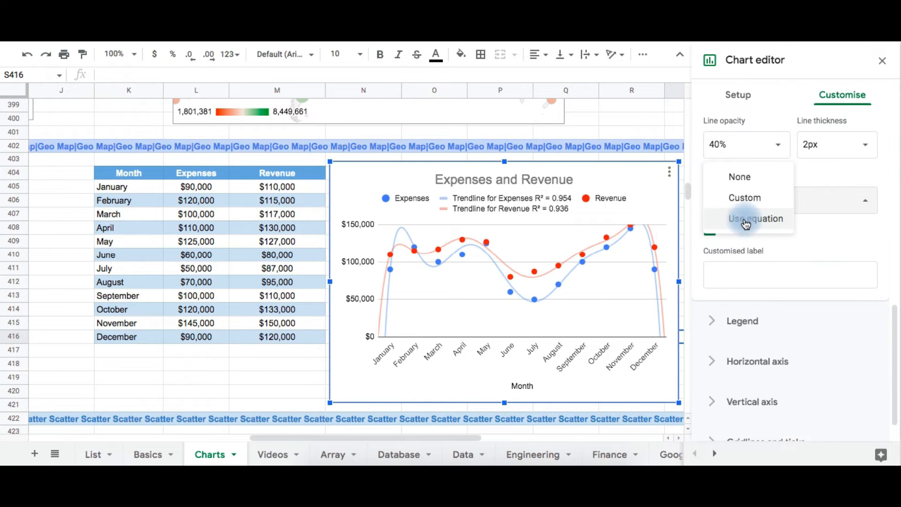
click(746, 221)
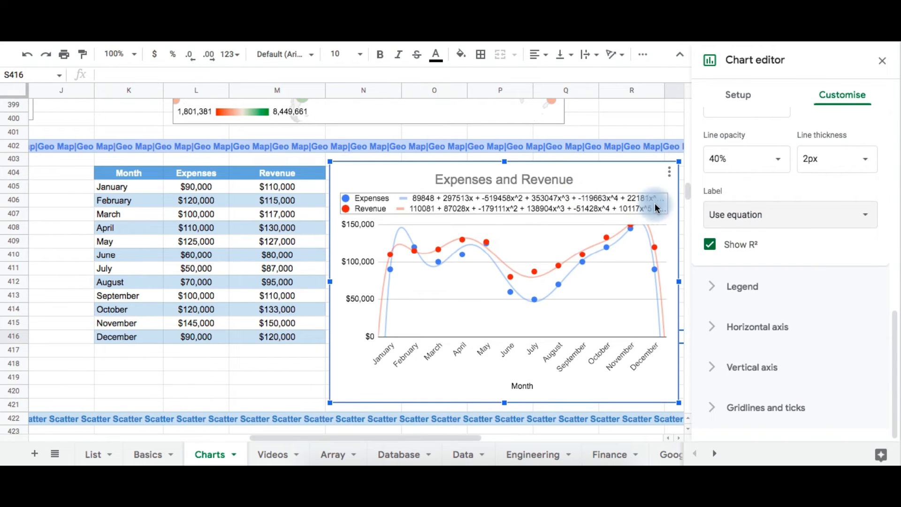
scroll(474, 272, right, 5)
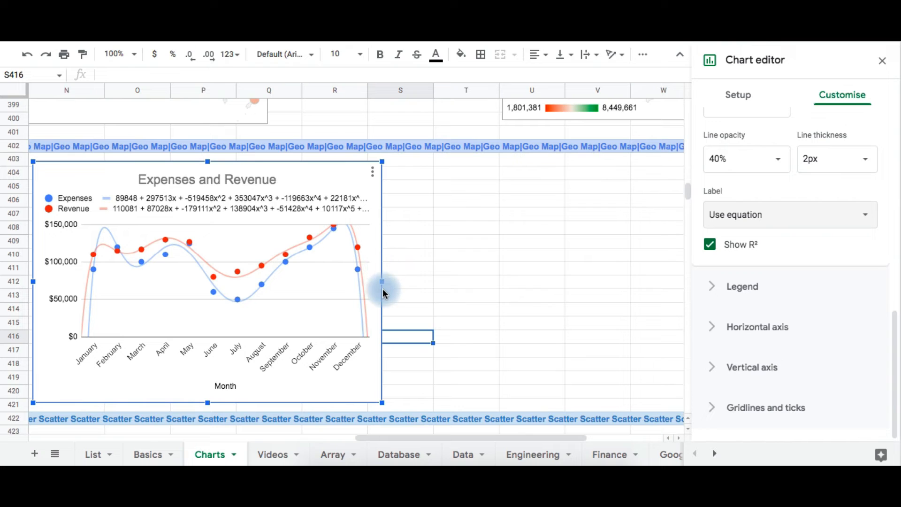
drag(382, 282, 613, 283)
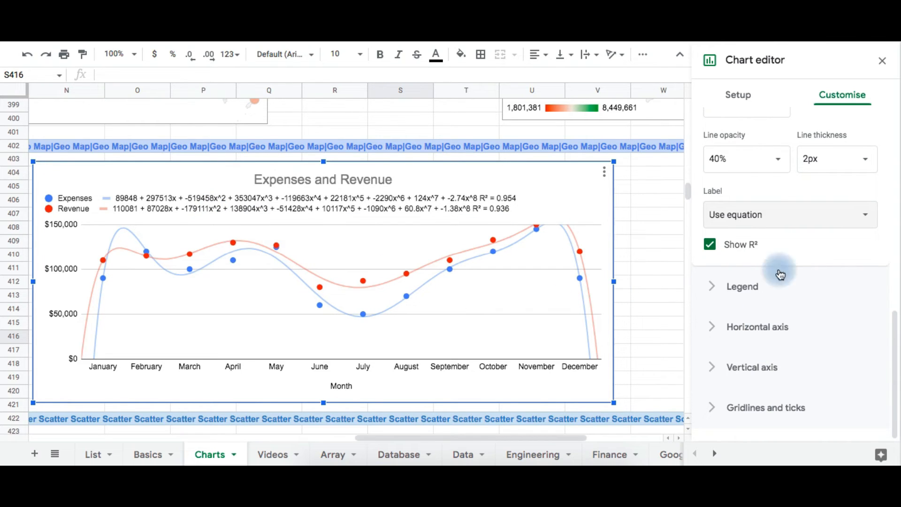
click(882, 70)
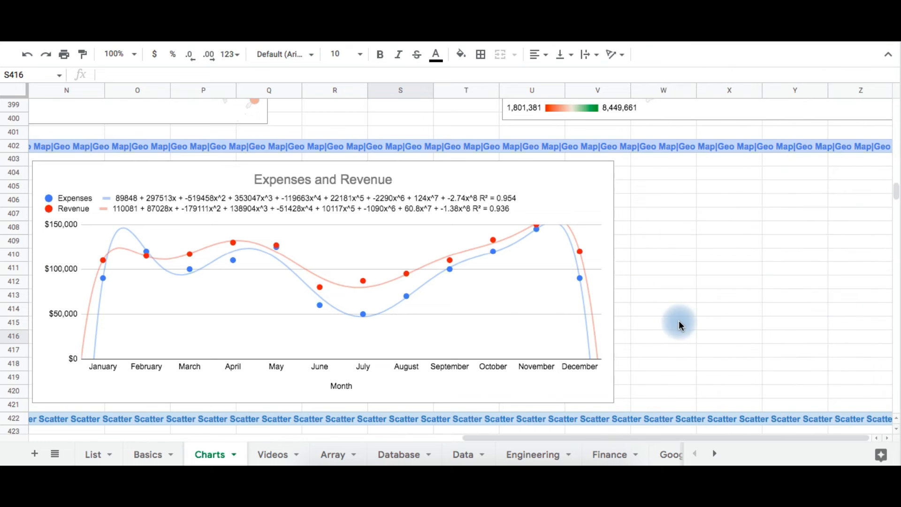
click(658, 308)
- Go to the Bubble section and view the school table beside the District Enrollment bubble chart
scroll(128, 368, left, 6)
click(128, 368)
click(127, 377)
scroll(126, 377, left, 12)
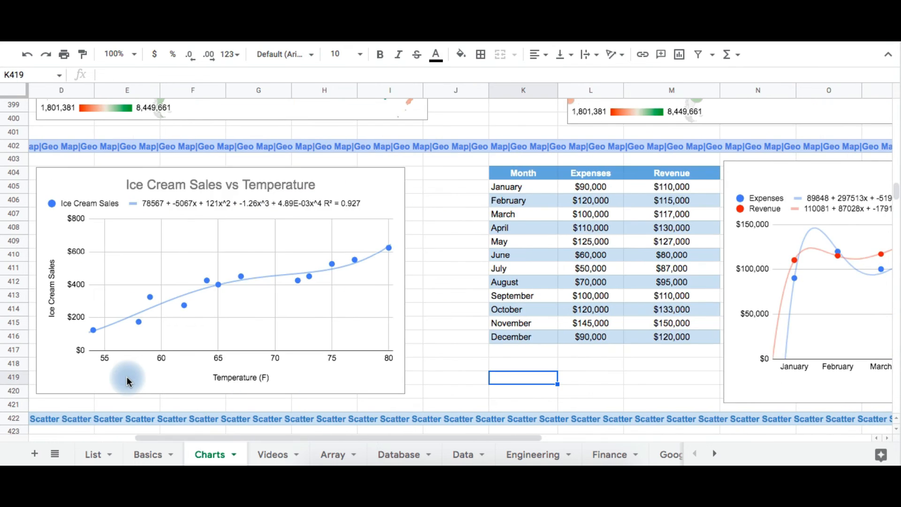
scroll(127, 380, down, 3)
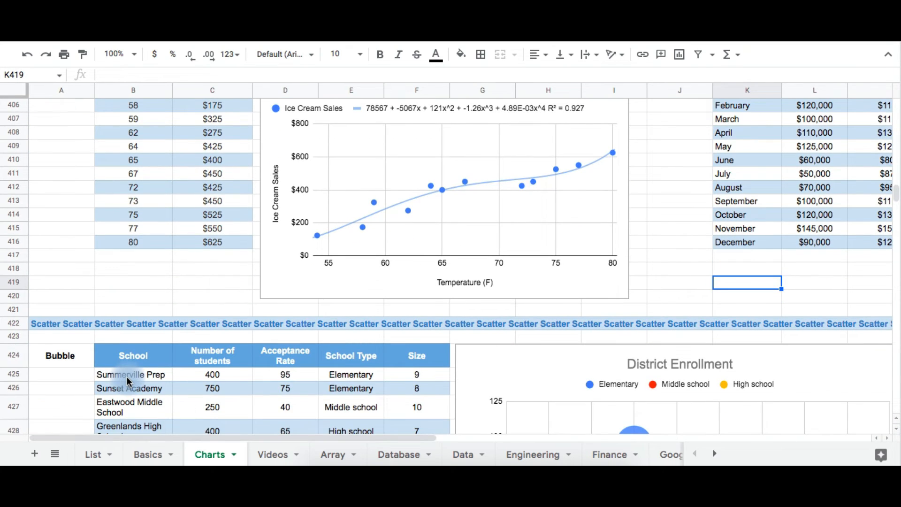
scroll(128, 381, down, 5)
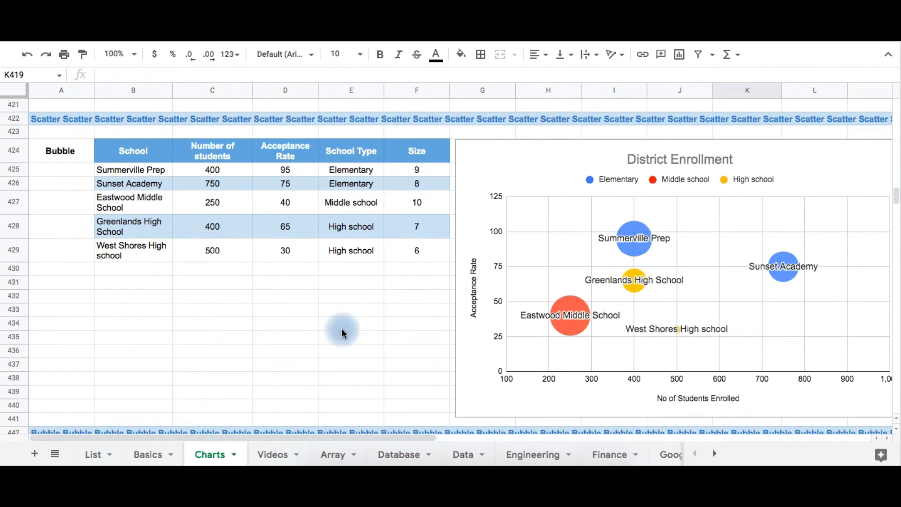
scroll(265, 354, right, 3)
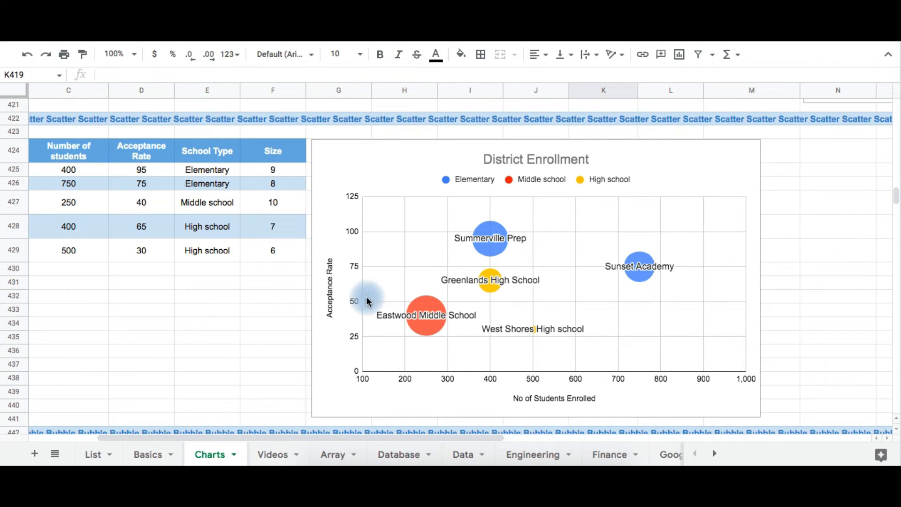
click(233, 347)
scroll(232, 348, left, 3)
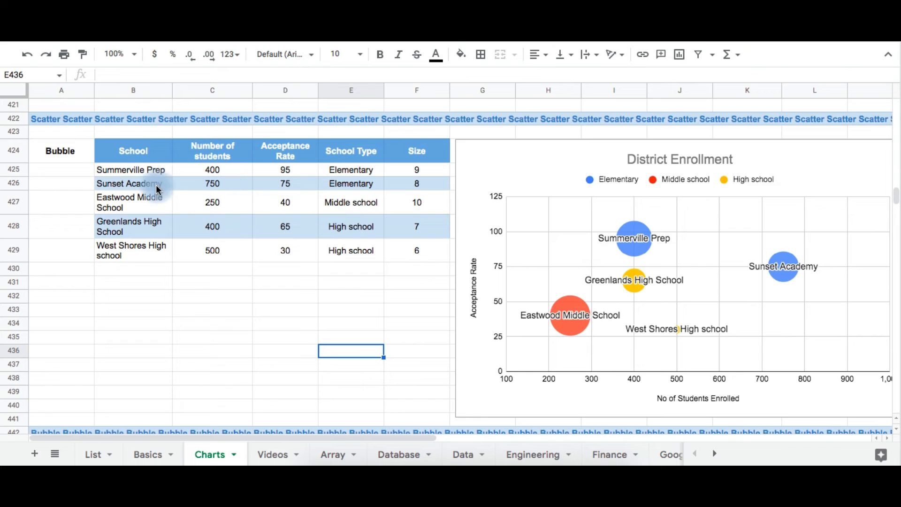
- Examine the Summerville Prep row's school name, school type and size in the bubble chart data
click(141, 173)
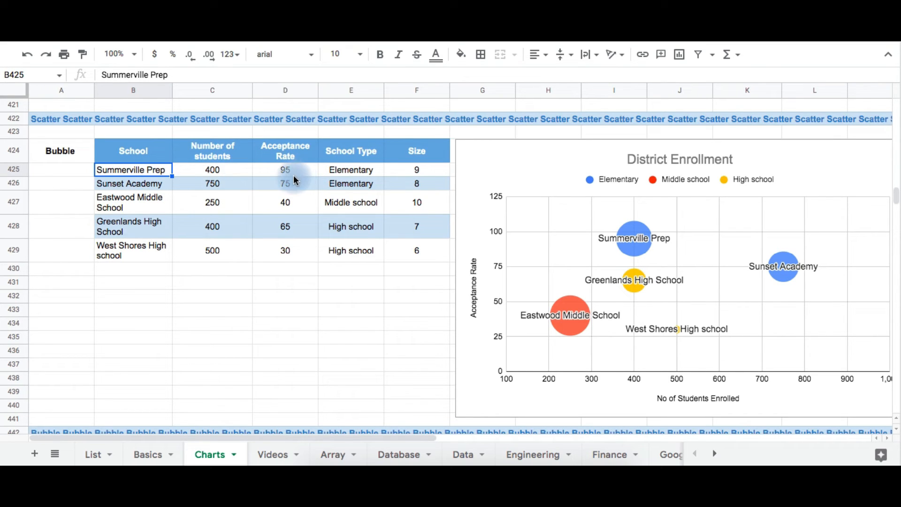
click(364, 171)
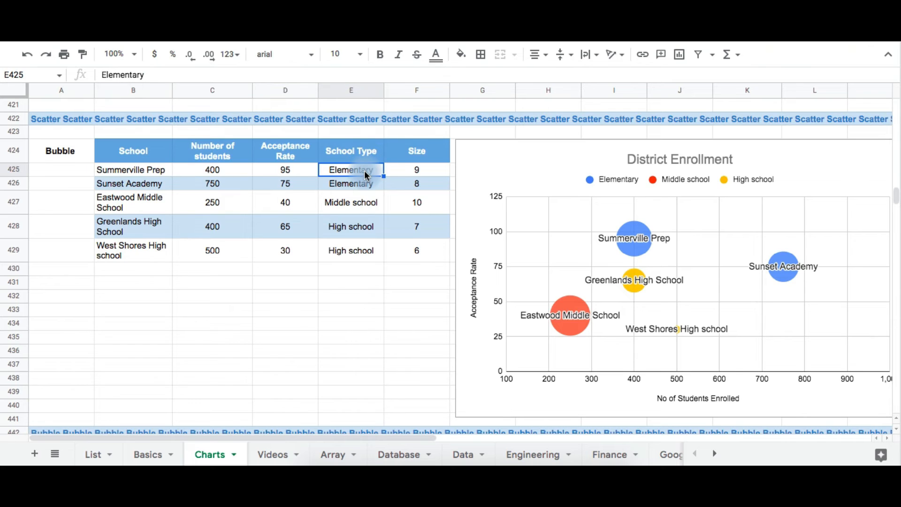
click(420, 171)
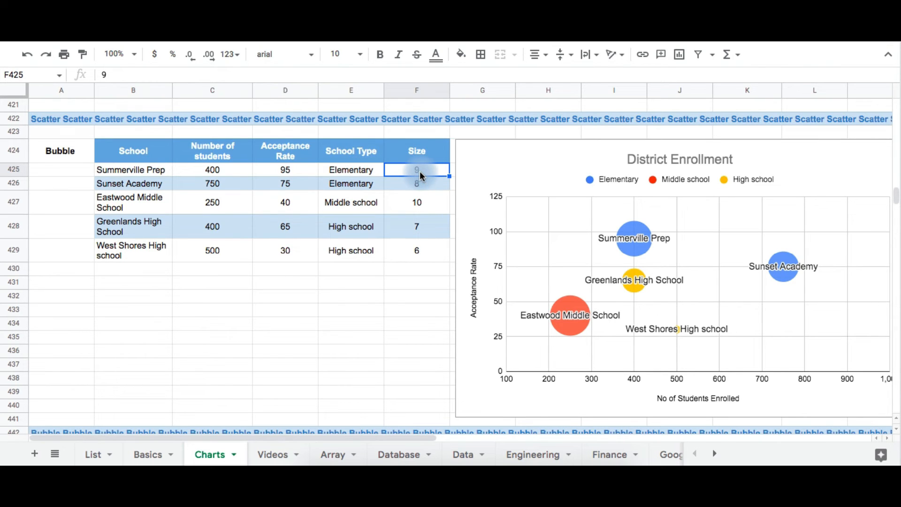
click(348, 297)
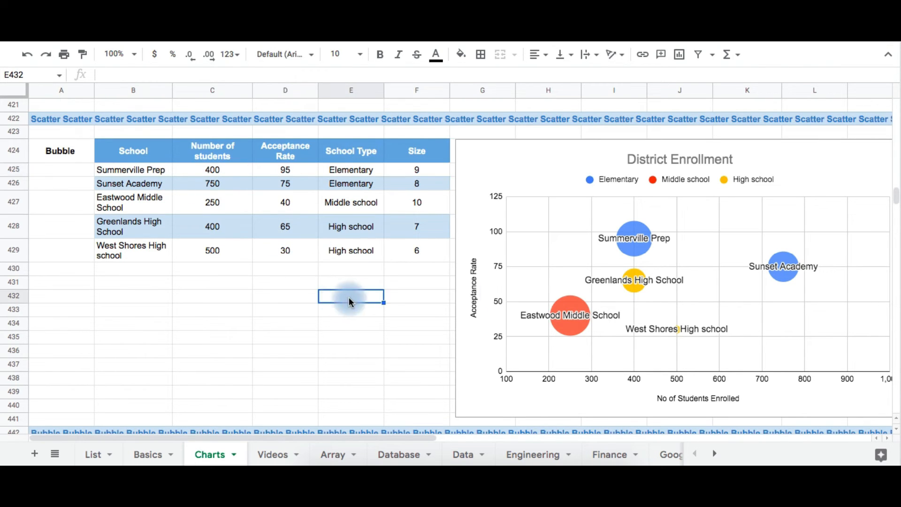
- Examine the bubbles of the District Enrollment chart against its axes, including the Sunset Academy bubble
scroll(764, 303, right, 2)
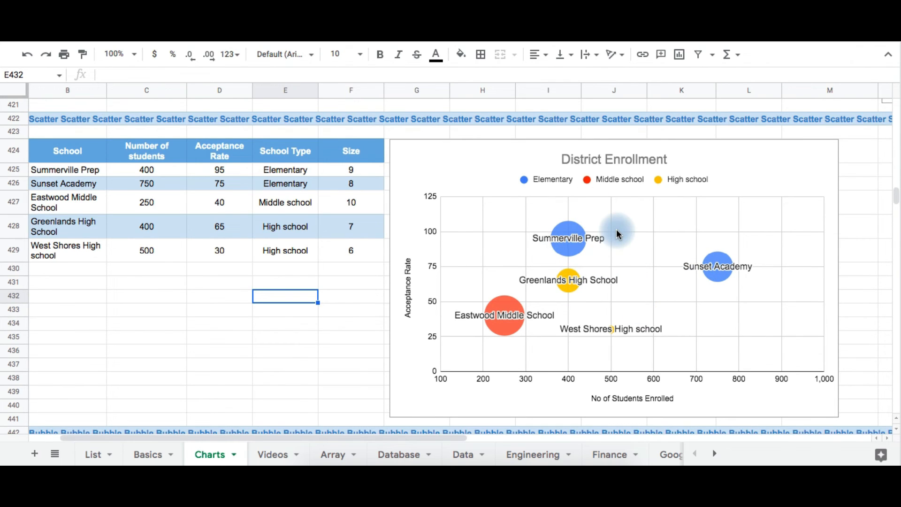
scroll(617, 231, up, 1)
scroll(617, 234, up, 1)
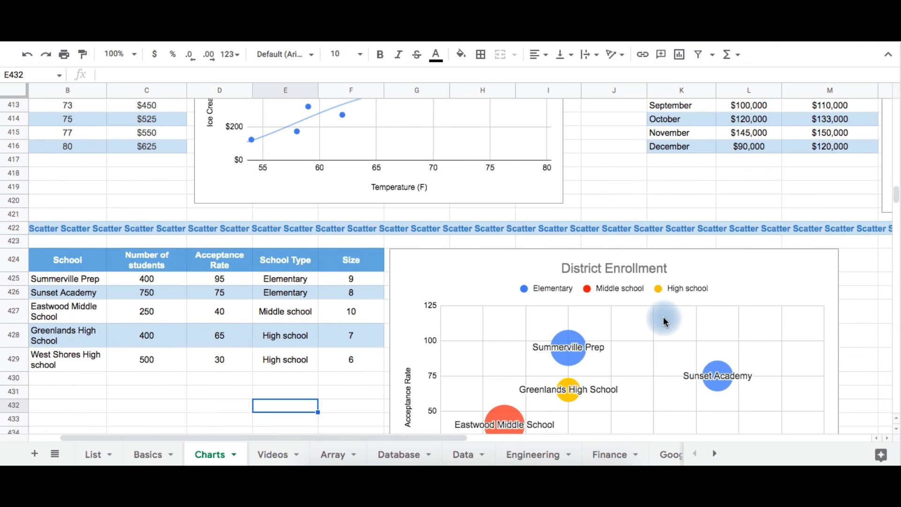
scroll(666, 282, down, 1)
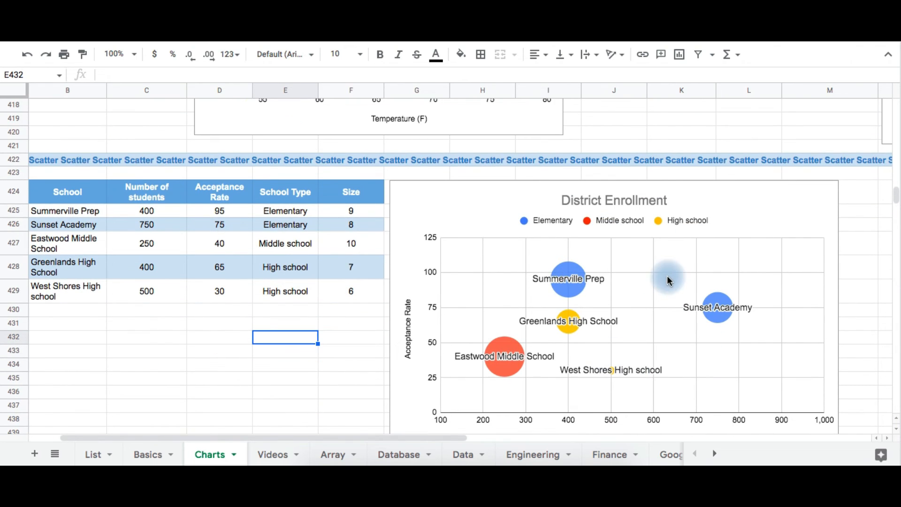
scroll(700, 413, down, 1)
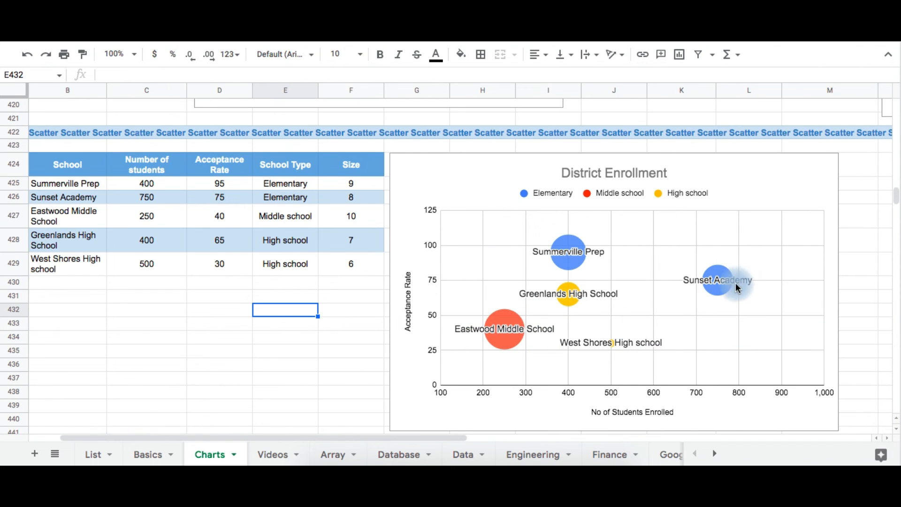
key(Down)
key(Down)
click(721, 286)
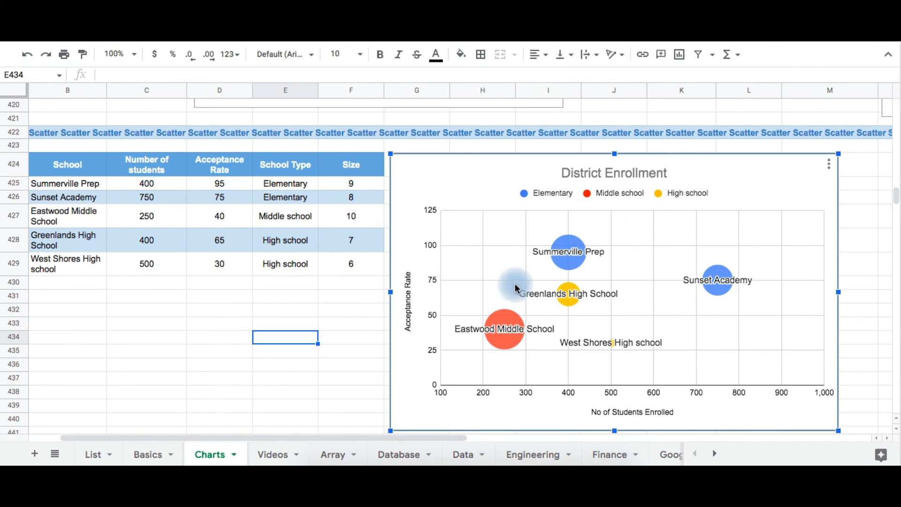
mouse_move(730, 294)
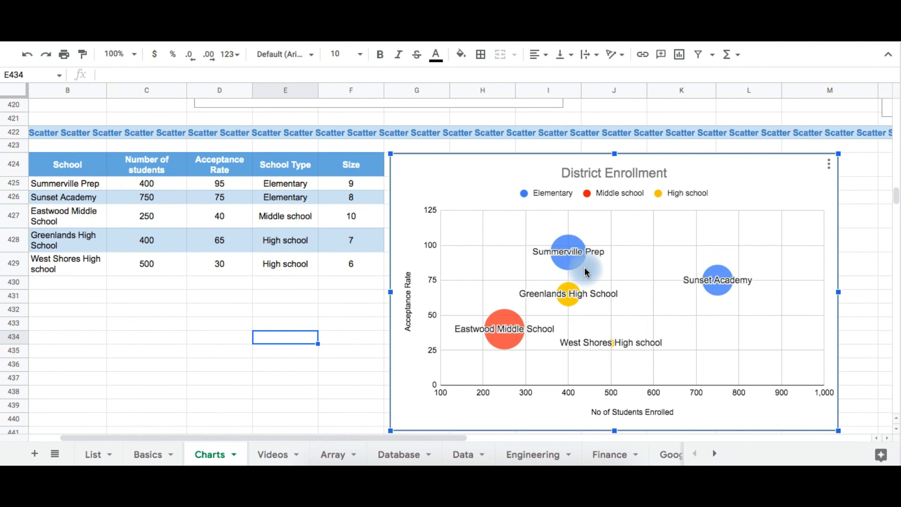
- Compare Summerville Prep's acceptance rate and size cells with the bubbles in the District Enrollment chart
click(228, 185)
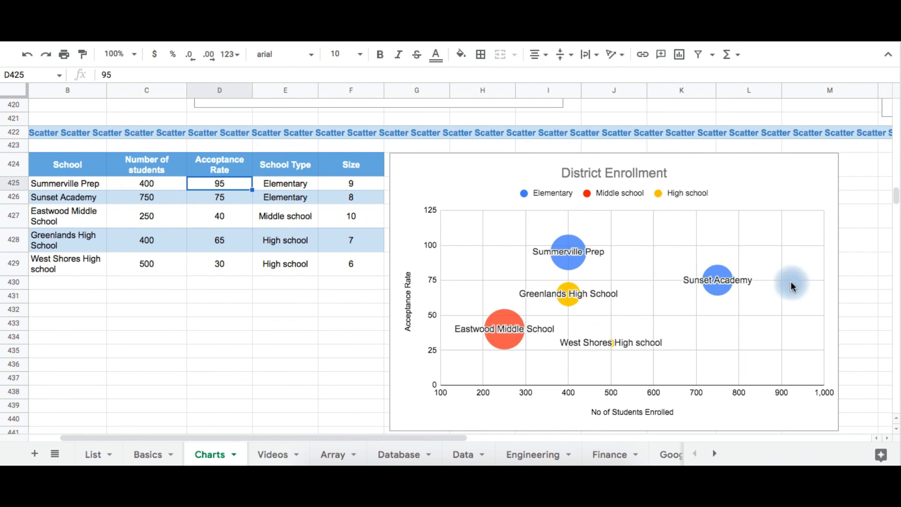
click(356, 183)
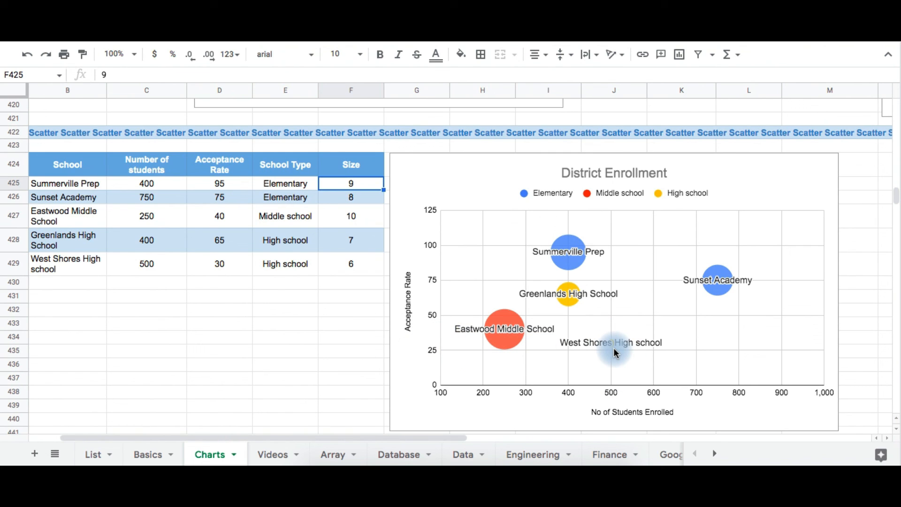
click(353, 353)
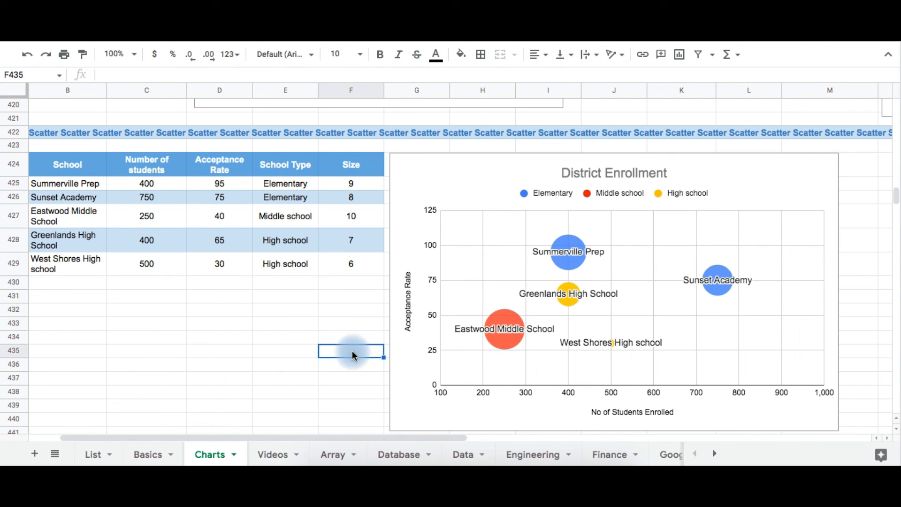
scroll(352, 351, right, 5)
scroll(352, 351, left, 7)
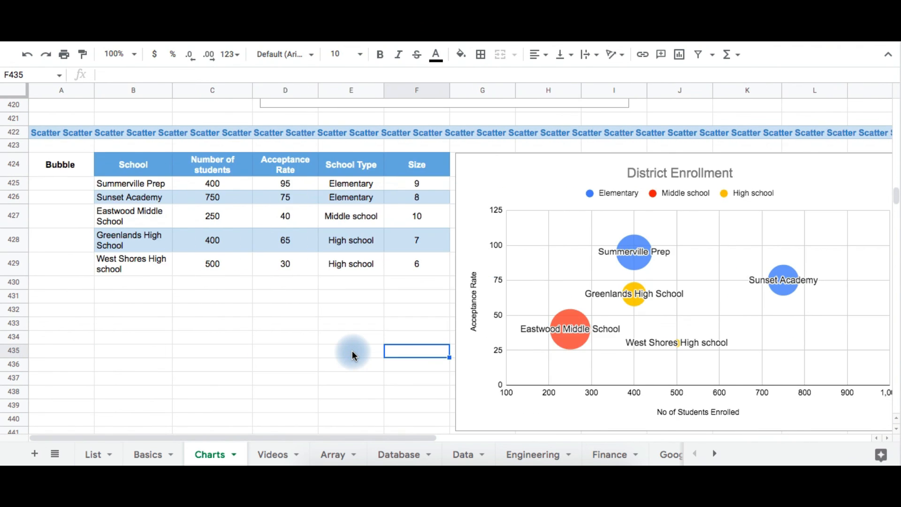
scroll(351, 350, up, 1)
scroll(352, 351, down, 2)
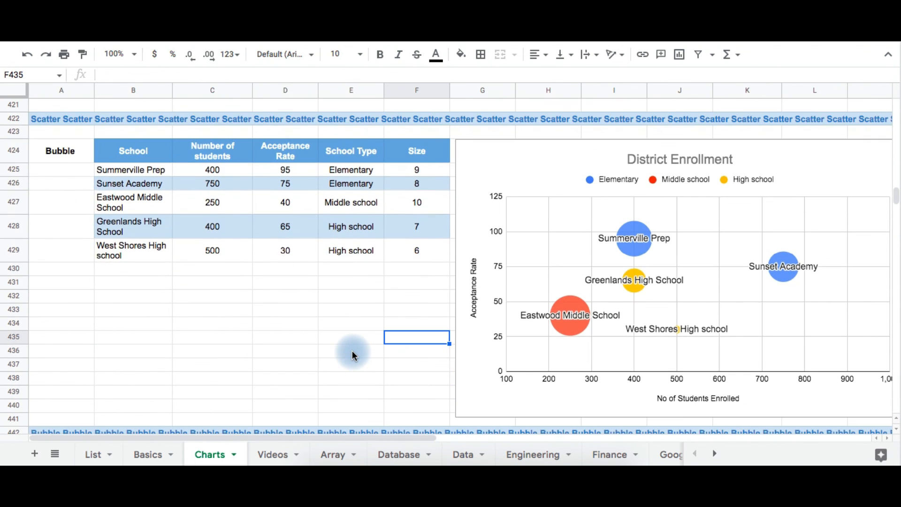